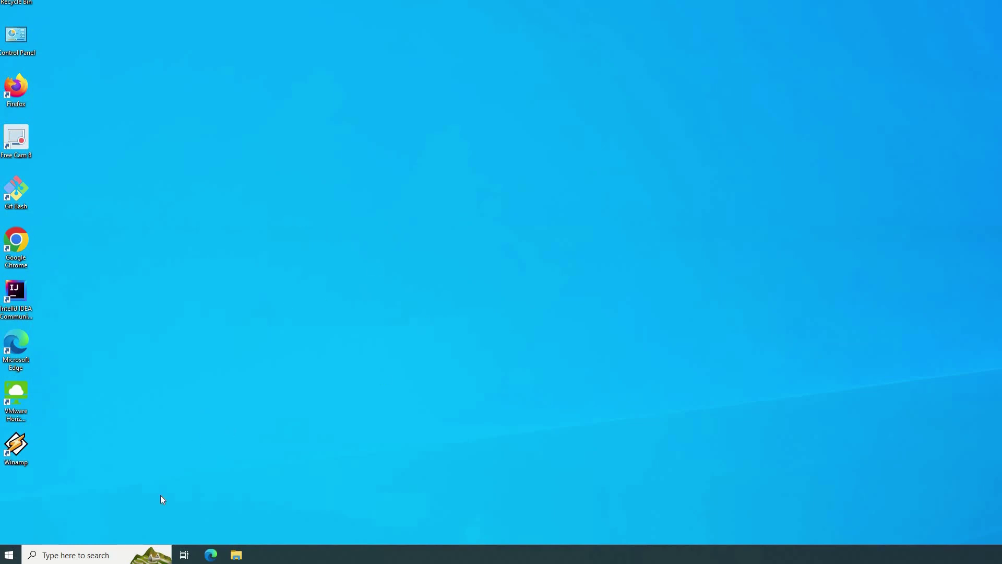
# Step: Search Windows for the system environment variables settings and open the Environment Variables dialog
pyautogui.click(99, 558)
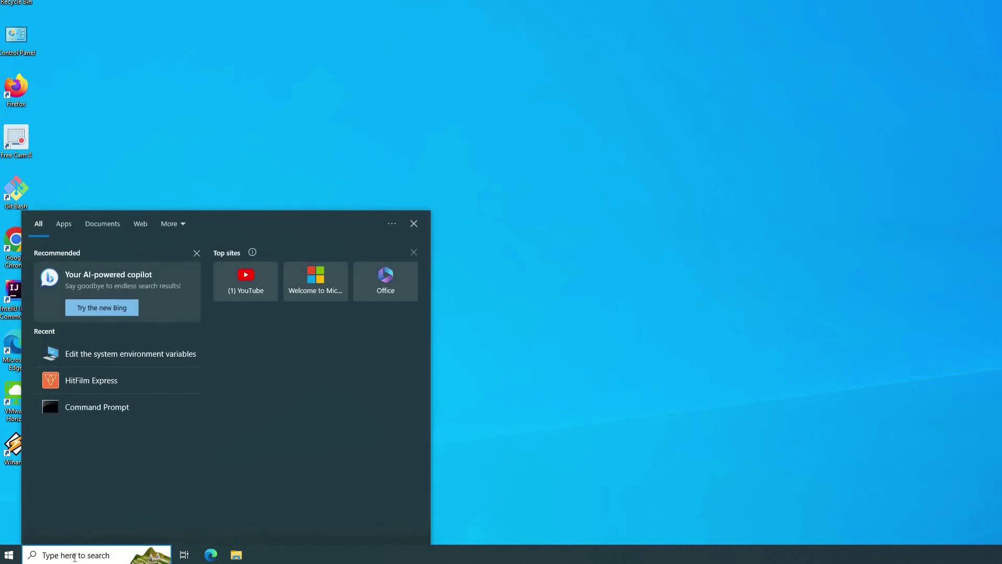
pyautogui.write('envi')
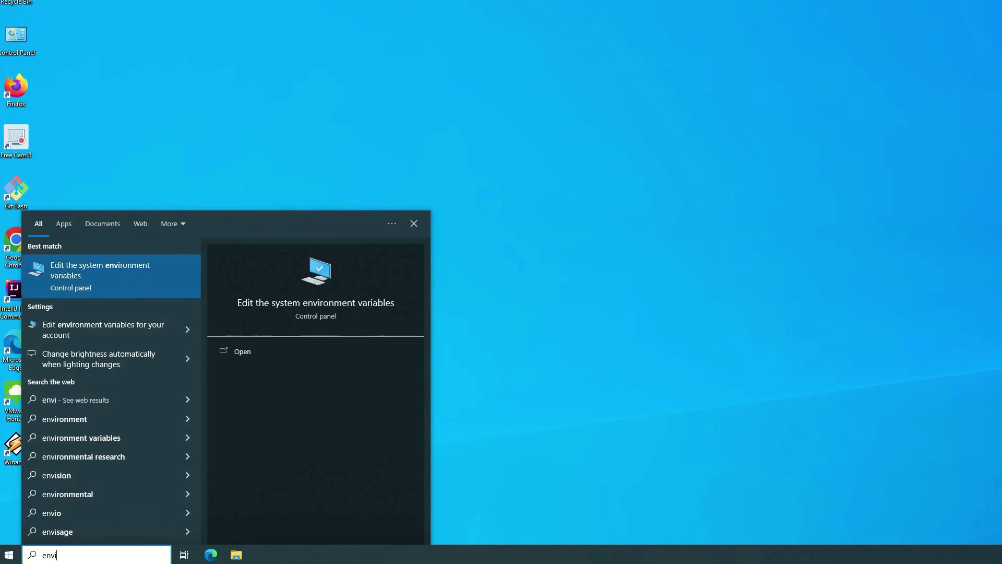
pyautogui.press('Return')
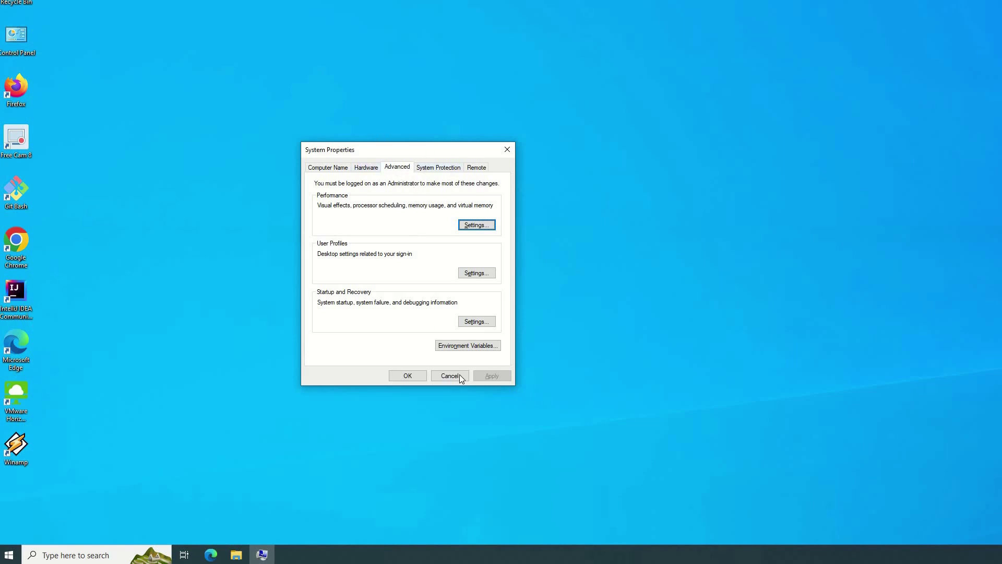
pyautogui.click(475, 348)
pyautogui.moveTo(909, 32); pyautogui.dragTo(533, 71)
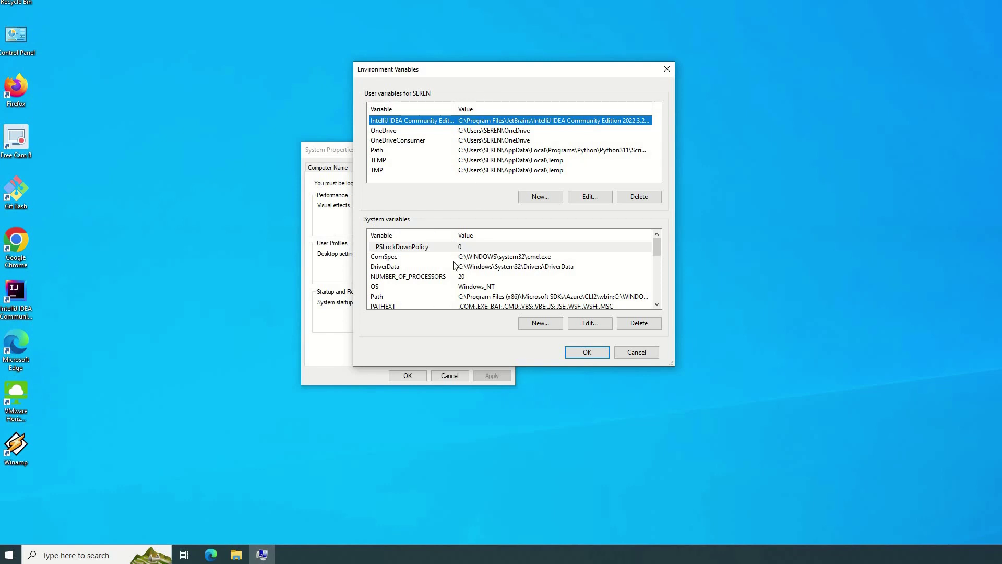
pyautogui.click(402, 257)
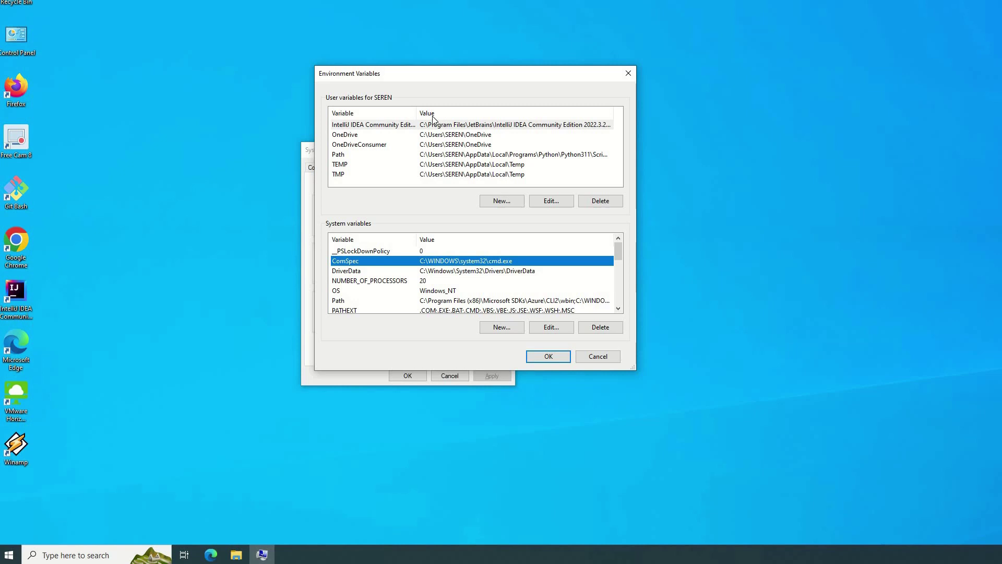
pyautogui.moveTo(468, 74)
pyautogui.mouseDown()
pyautogui.moveTo(440, 84)
pyautogui.moveTo(433, 116)
pyautogui.mouseUp()
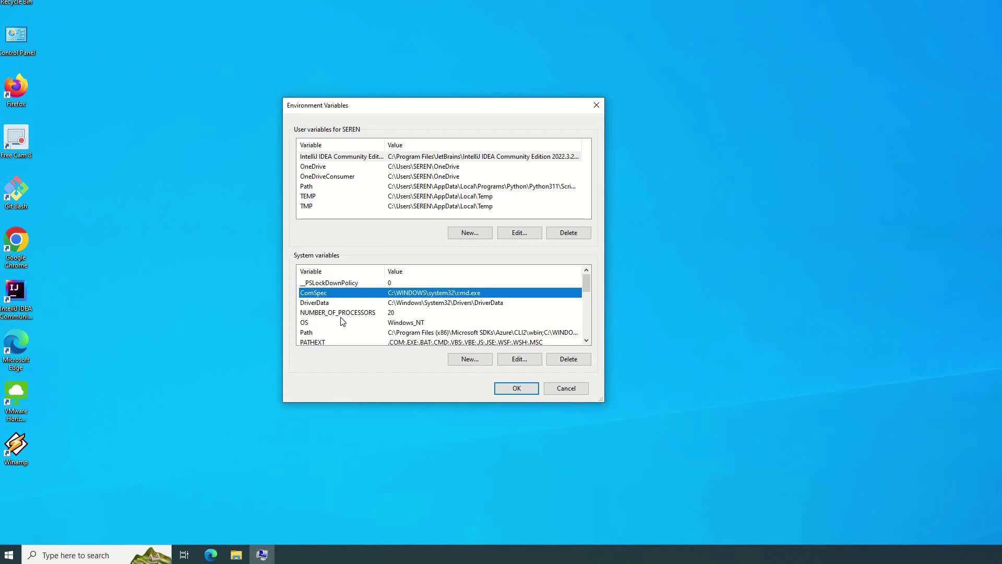
pyautogui.click(389, 313)
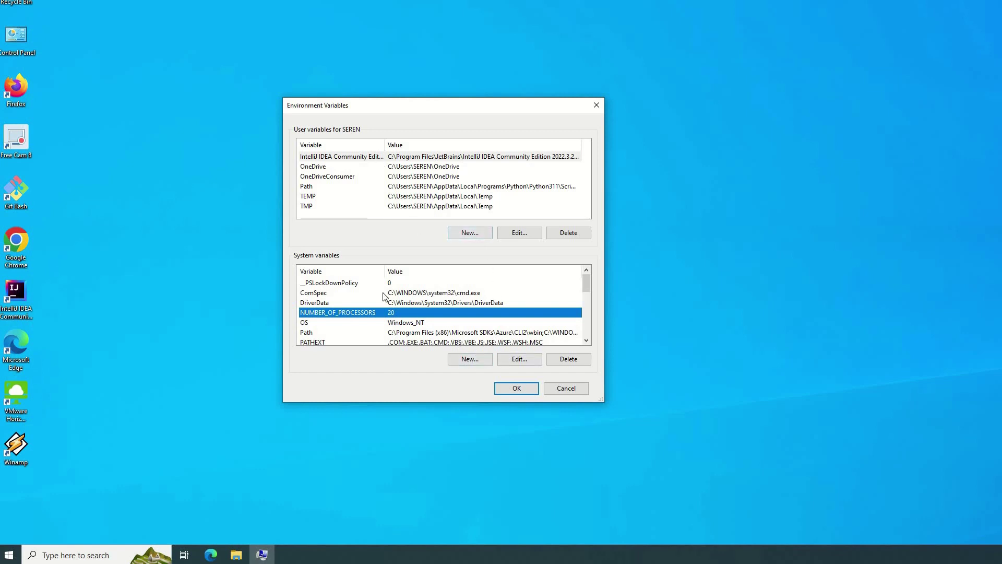
# Step: Start a new system variable and name it EDGE_HOME
pyautogui.click(473, 361)
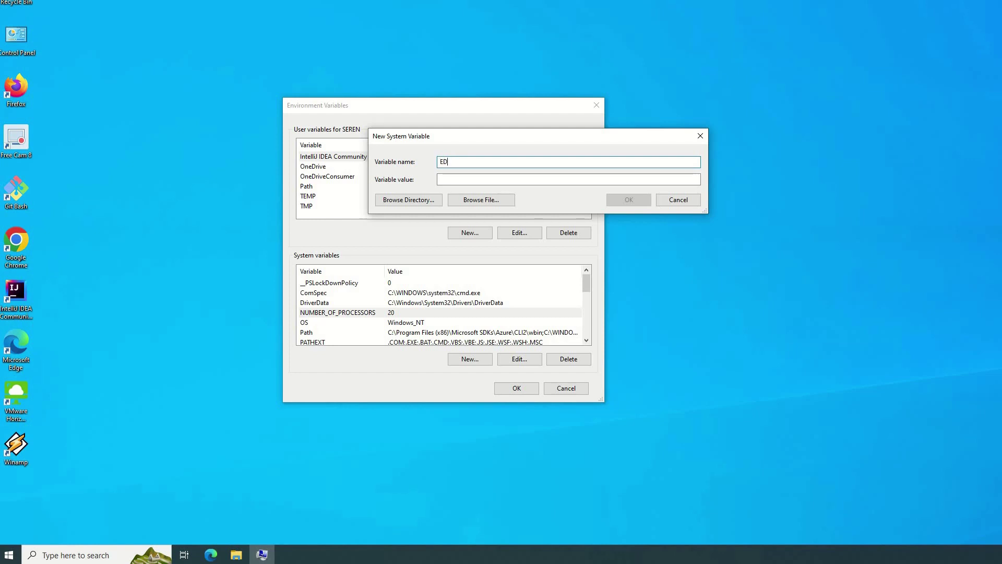
pyautogui.write('GE_HOME')
pyautogui.doubleClick(520, 163)
pyautogui.click(483, 161)
pyautogui.doubleClick(493, 159)
pyautogui.click(492, 162)
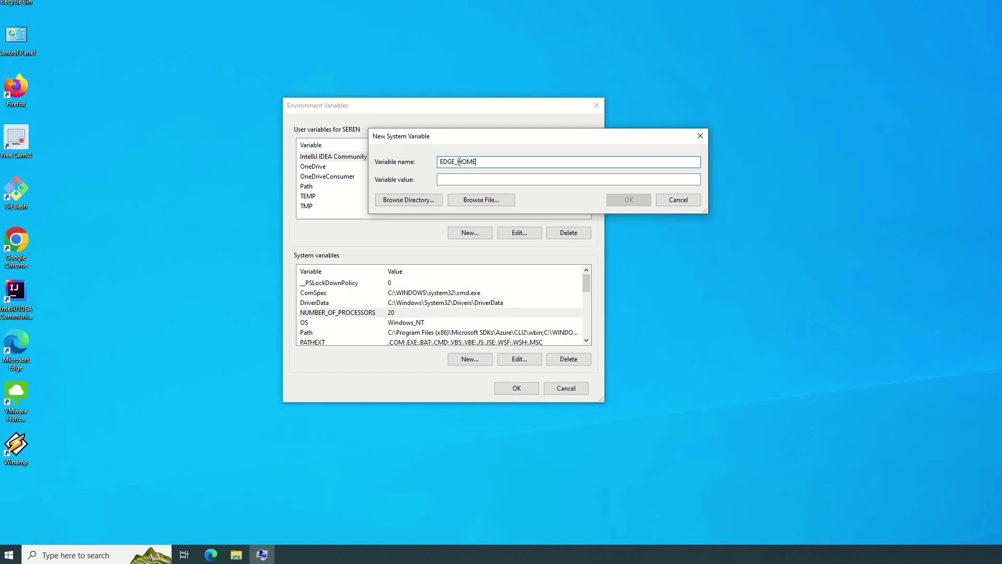
pyautogui.doubleClick(454, 162)
pyautogui.click(457, 162)
pyautogui.moveTo(457, 161); pyautogui.dragTo(476, 176)
pyautogui.click(471, 180)
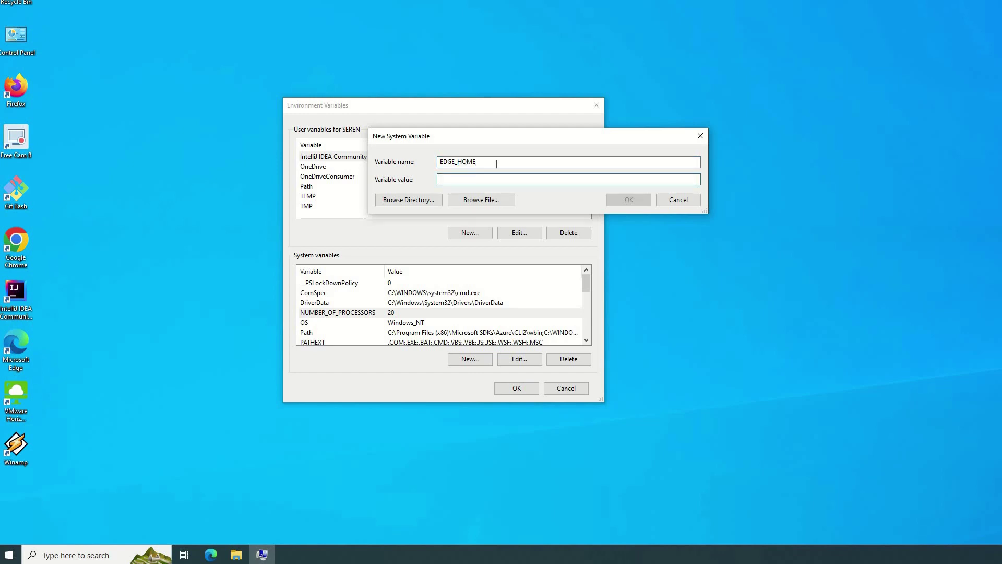
pyautogui.doubleClick(438, 162)
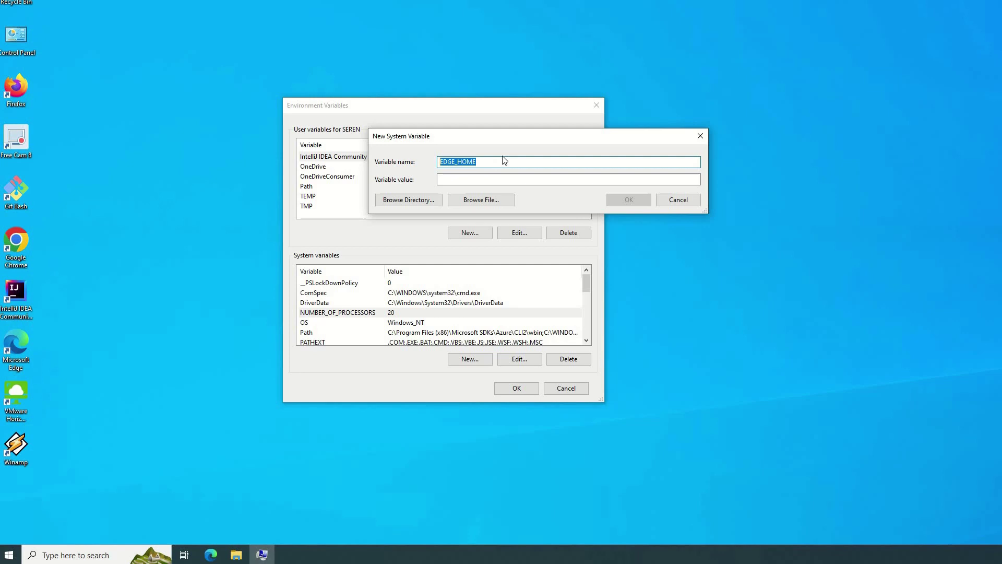
pyautogui.click(505, 161)
# Step: Open the file location of the Microsoft Edge desktop shortcut, copy its folder path, and close the folder window
pyautogui.rightClick(22, 343)
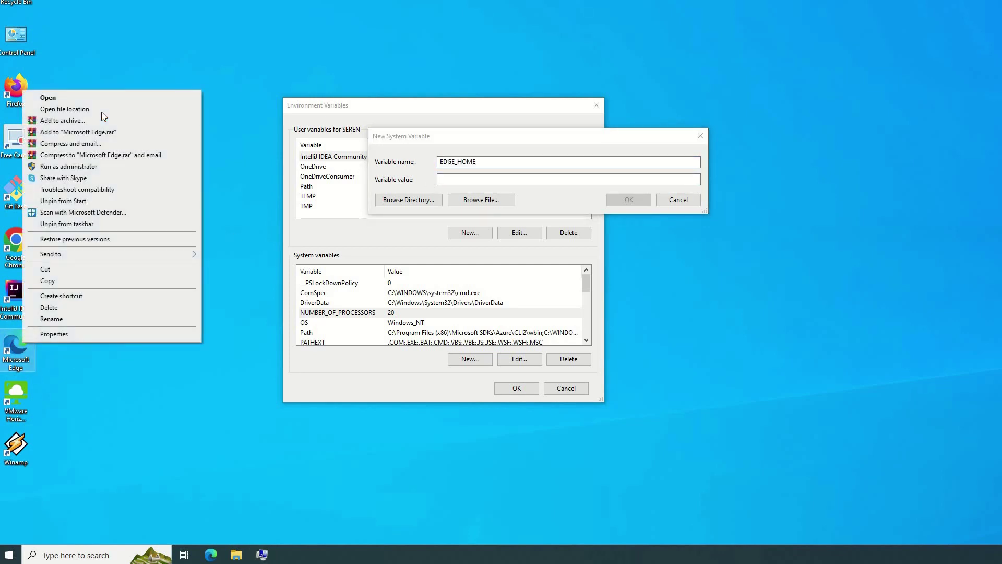
pyautogui.click(101, 110)
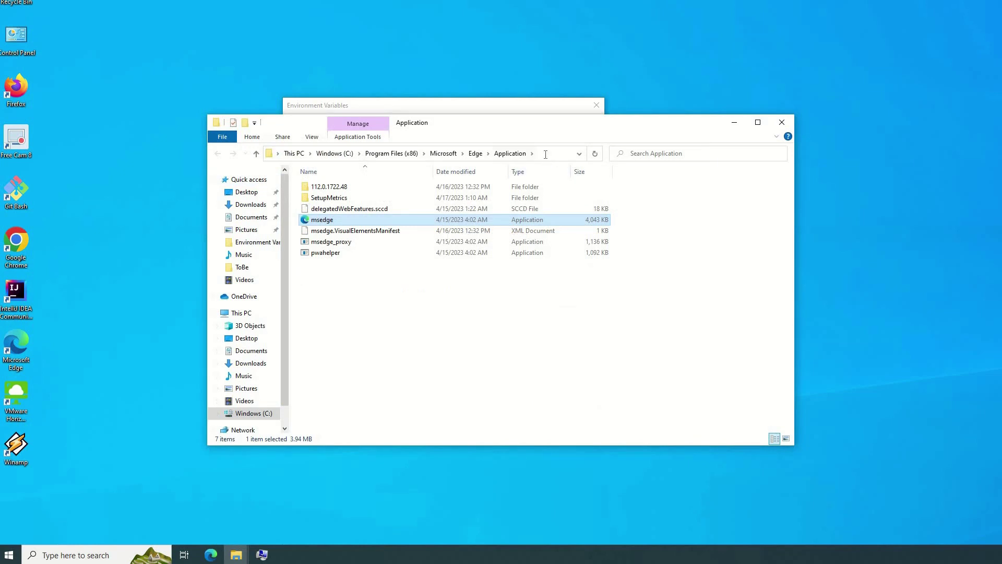
pyautogui.click(409, 157)
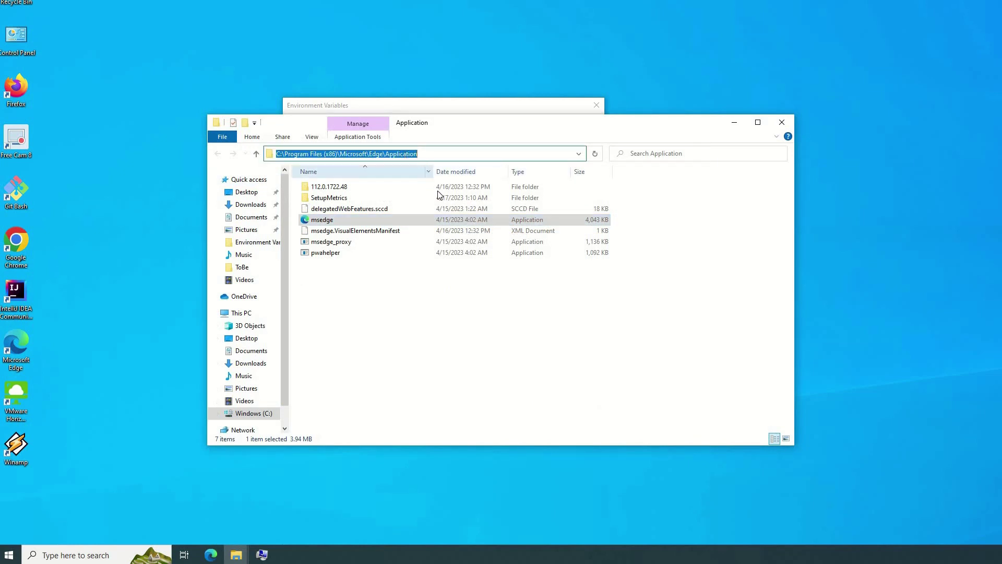
pyautogui.rightClick(406, 155)
pyautogui.click(466, 191)
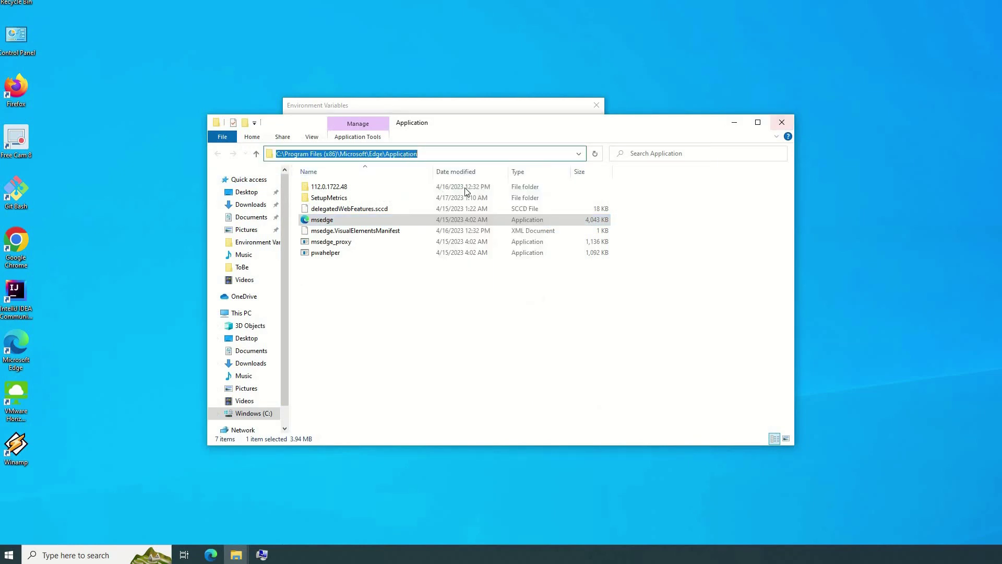
pyautogui.click(782, 122)
# Step: Set the EDGE_HOME value to C:\Program Files (x86)\Microsoft\Edge\Application and save the environment variables
pyautogui.rightClick(472, 181)
pyautogui.click(496, 226)
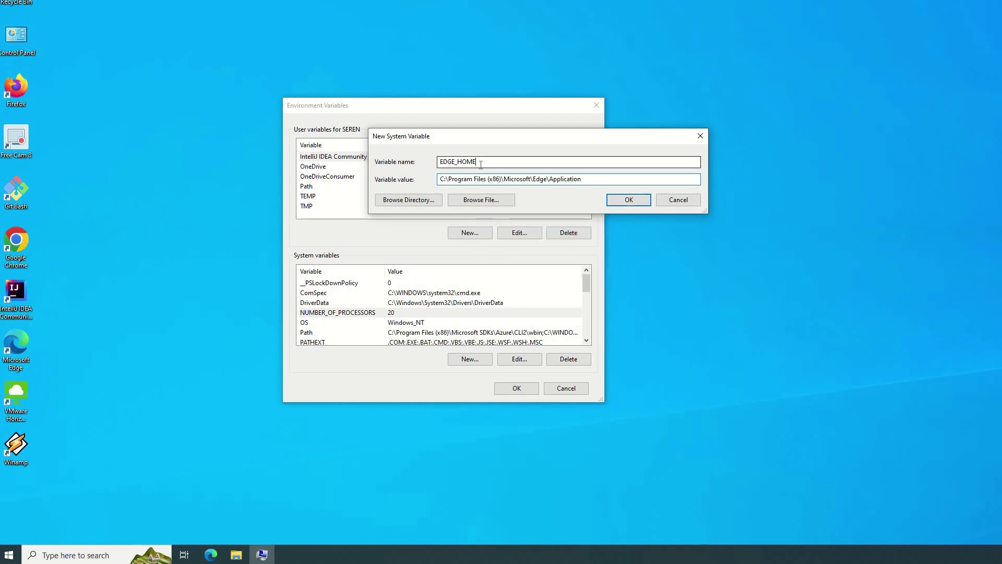
pyautogui.doubleClick(486, 164)
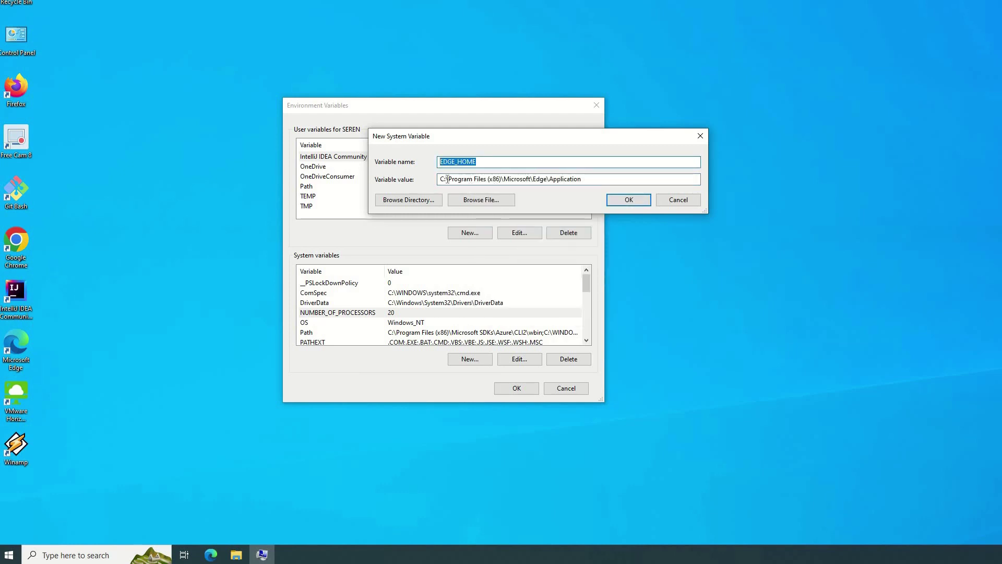
pyautogui.press('Tab')
pyautogui.click(593, 179)
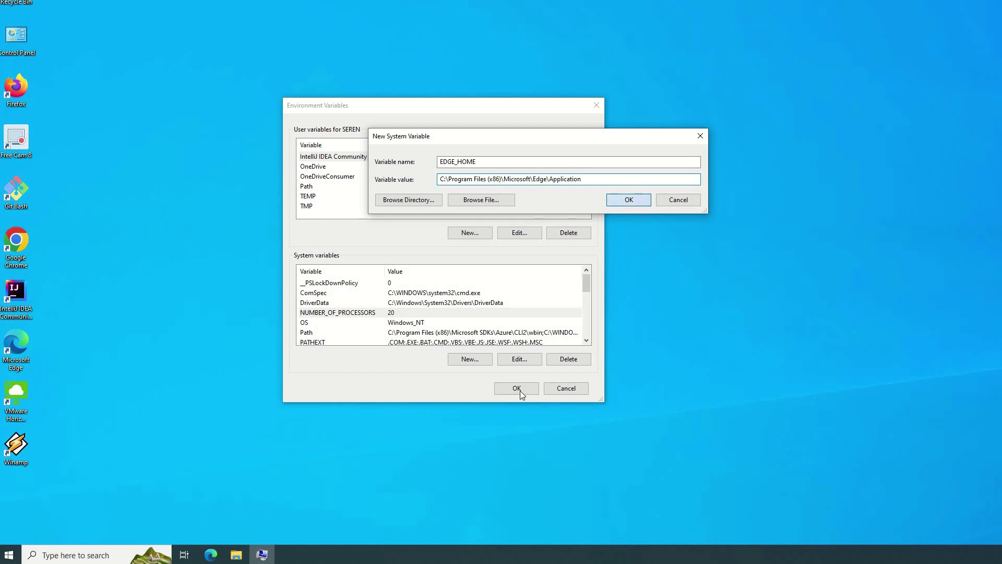
pyautogui.press('Return')
pyautogui.press('Return')
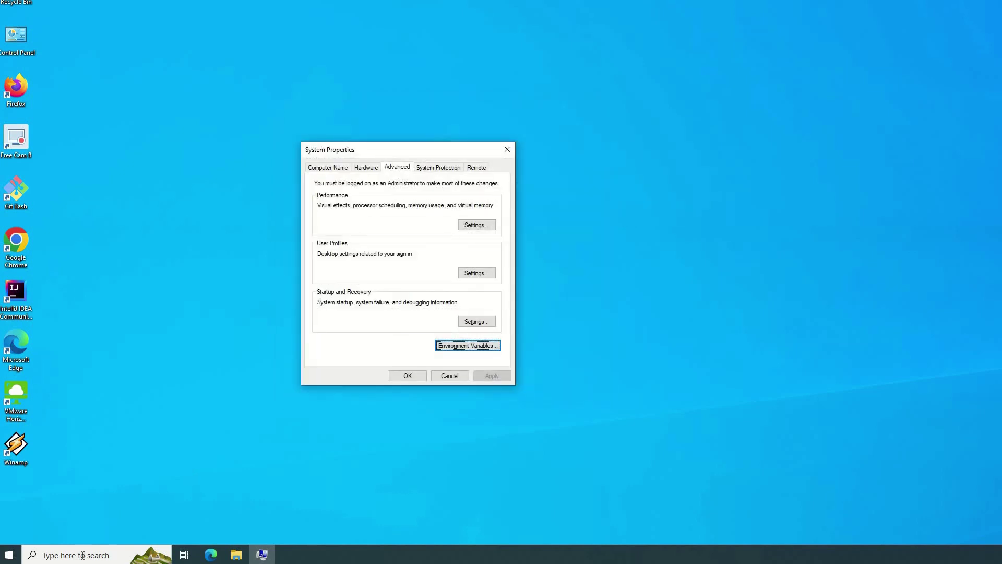
# Step: Open Command Prompt and run echo %EDGE_HOME% to check the new variable
pyautogui.click(83, 555)
pyautogui.press('Down')
pyautogui.press('Down')
pyautogui.press('Down')
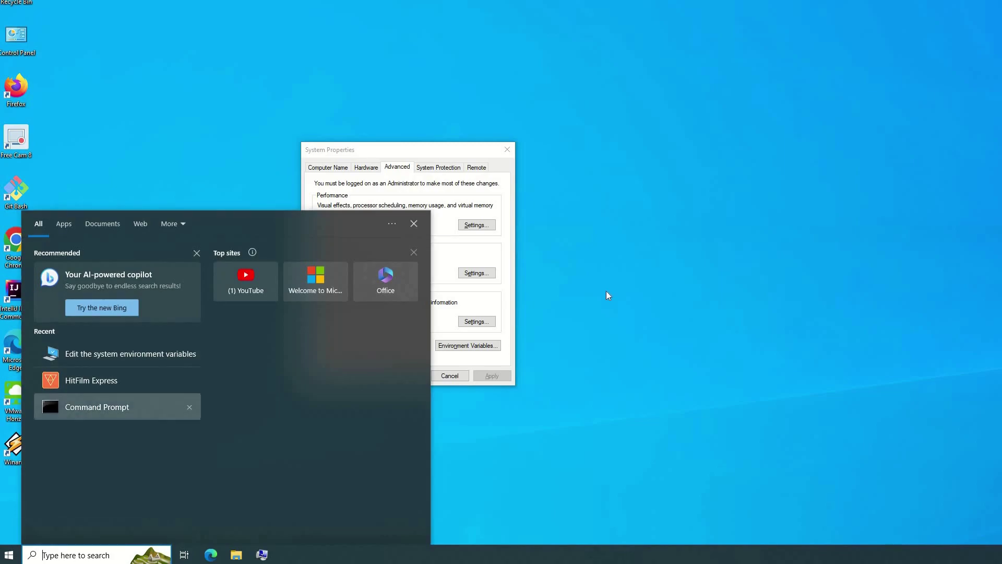
pyautogui.press('Return')
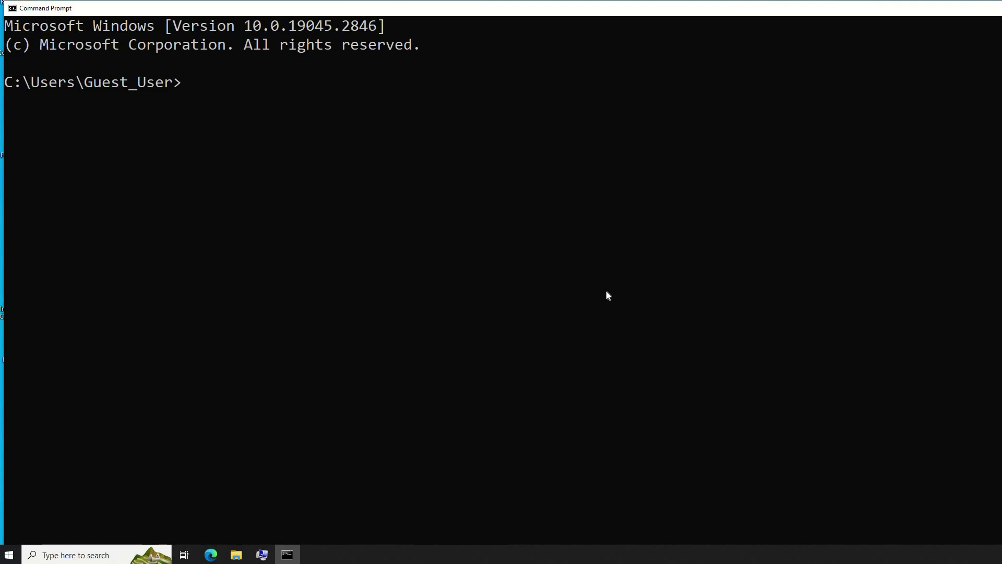
pyautogui.write('echo %EDGE_HOME%')
pyautogui.press('Return')
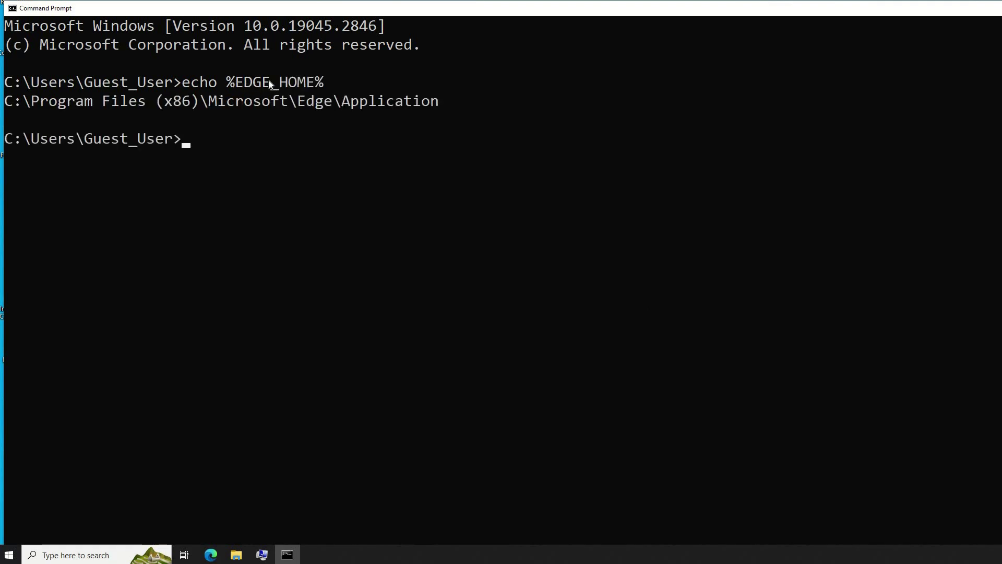
# Step: Examine the %EDGE_HOME% reference in the echo command and compare it with the path printed beneath
pyautogui.moveTo(227, 82); pyautogui.dragTo(314, 82)
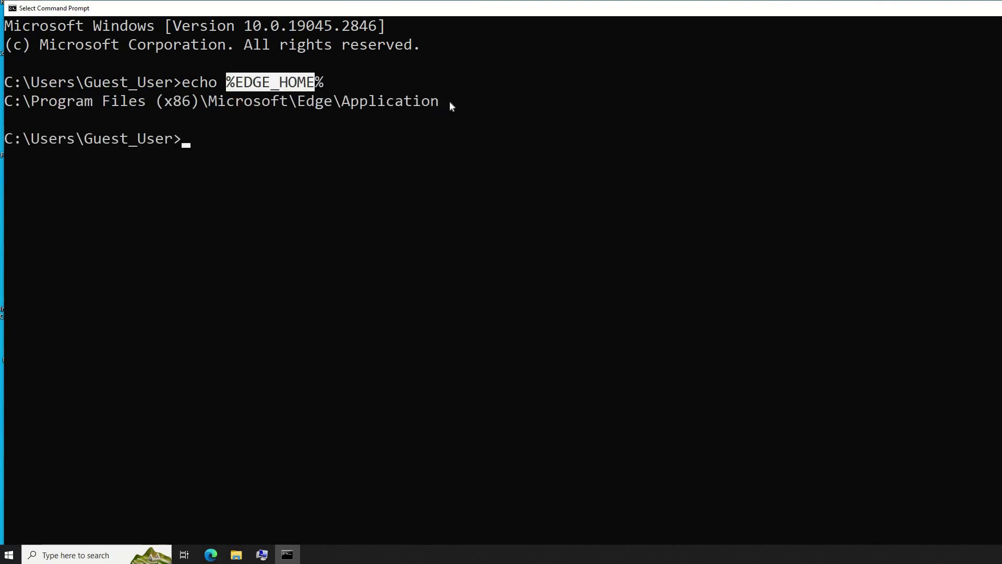
pyautogui.moveTo(451, 105); pyautogui.dragTo(6, 103)
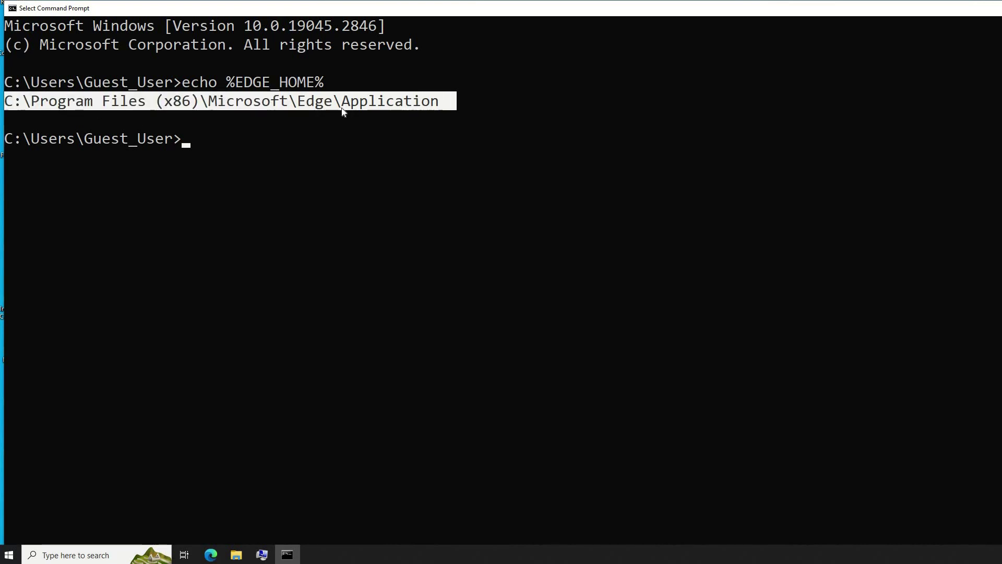
pyautogui.click(114, 101)
pyautogui.click(230, 82)
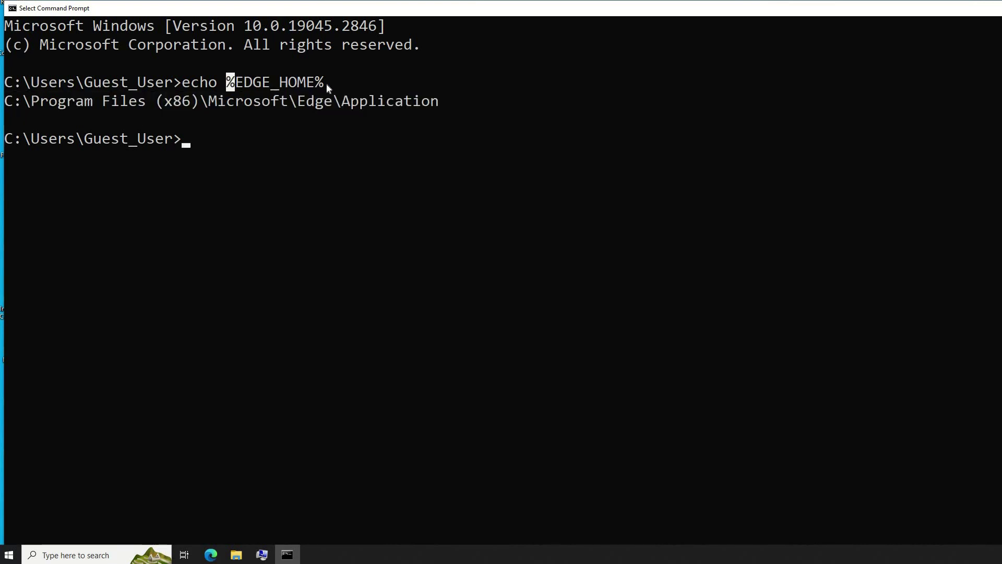
pyautogui.hotkey('shift', 'Right')
pyautogui.hotkey('shift', 'Right')
pyautogui.hotkey('shift', 'Right')
pyautogui.hotkey('shift', 'Right')
pyautogui.hotkey('shift', 'Right')
pyautogui.hotkey('shift', 'Right')
pyautogui.hotkey('shift', 'Right')
pyautogui.hotkey('shift', 'Right')
pyautogui.hotkey('shift', 'Right')
pyautogui.hotkey('shift', 'Right')
pyautogui.hotkey('shift', 'Right')
pyautogui.press('Right')
pyautogui.press('Right')
pyautogui.press('Right')
pyautogui.press('Right')
pyautogui.press('Right')
pyautogui.press('Left')
pyautogui.press('Left')
pyautogui.press('Left')
pyautogui.press('Left')
pyautogui.press('Left')
pyautogui.press('Left')
pyautogui.press('Left')
pyautogui.press('Left')
pyautogui.press('Left')
pyautogui.press('Left')
pyautogui.press('Left')
pyautogui.press('Left')
pyautogui.press('Left')
pyautogui.press('Left')
pyautogui.press('Left')
pyautogui.hotkey('shift', 'Right')
pyautogui.hotkey('shift', 'Right')
pyautogui.hotkey('shift', 'Right')
pyautogui.hotkey('shift', 'Right')
pyautogui.hotkey('shift', 'Right')
pyautogui.hotkey('shift', 'Right')
pyautogui.hotkey('shift', 'Right')
pyautogui.hotkey('shift', 'Right')
pyautogui.hotkey('shift', 'Right')
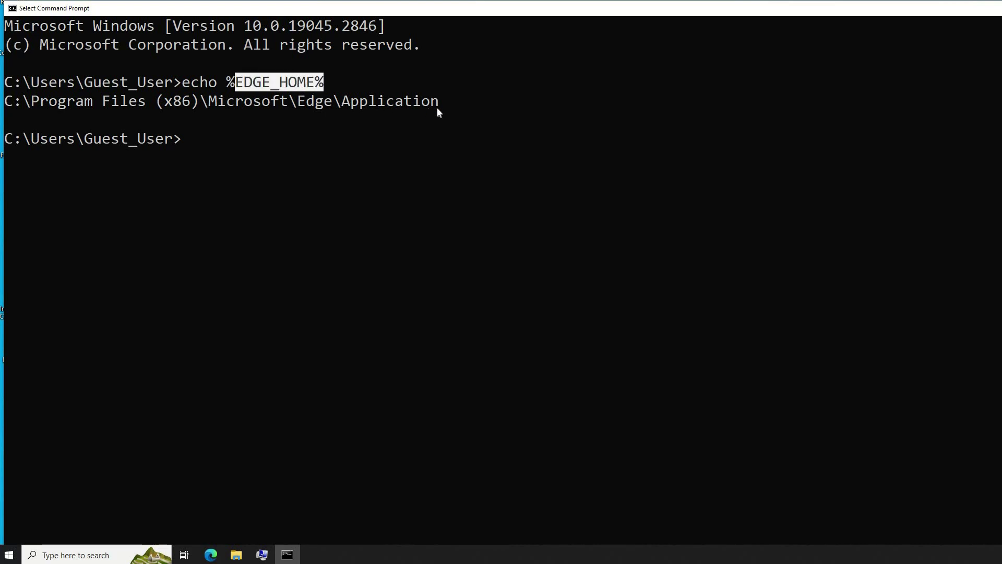
pyautogui.moveTo(440, 107); pyautogui.dragTo(7, 99)
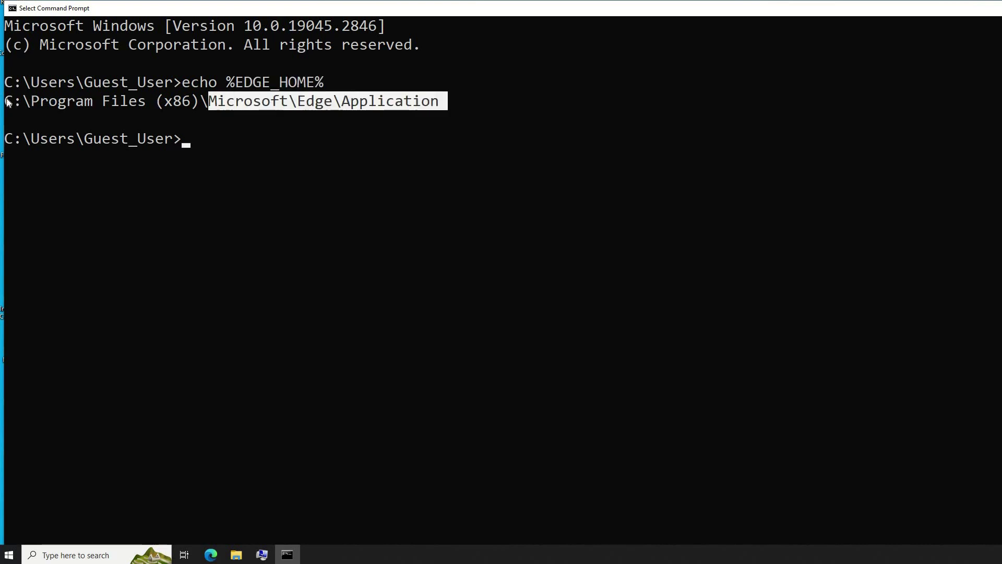
pyautogui.hotkey('shift', 'Left')
pyautogui.hotkey('shift', 'Left')
pyautogui.hotkey('shift', 'Left')
pyautogui.hotkey('shift', 'Left')
pyautogui.hotkey('shift', 'Left')
pyautogui.hotkey('shift', 'Left')
pyautogui.hotkey('shift', 'Left')
pyautogui.hotkey('shift', 'Left')
pyautogui.hotkey('shift', 'Left')
pyautogui.hotkey('shift', 'Left')
pyautogui.hotkey('shift', 'Left')
pyautogui.hotkey('shift', 'Left')
pyautogui.hotkey('shift', 'Left')
pyautogui.hotkey('shift', 'Left')
pyautogui.hotkey('shift', 'Left')
pyautogui.hotkey('shift', 'Left')
pyautogui.hotkey('shift', 'Left')
pyautogui.hotkey('shift', 'Left')
pyautogui.hotkey('shift', 'Left')
pyautogui.hotkey('shift', 'Left')
pyautogui.press('Down')
pyautogui.press('Right')
pyautogui.press('Right')
pyautogui.press('Right')
pyautogui.press('Right')
pyautogui.press('Right')
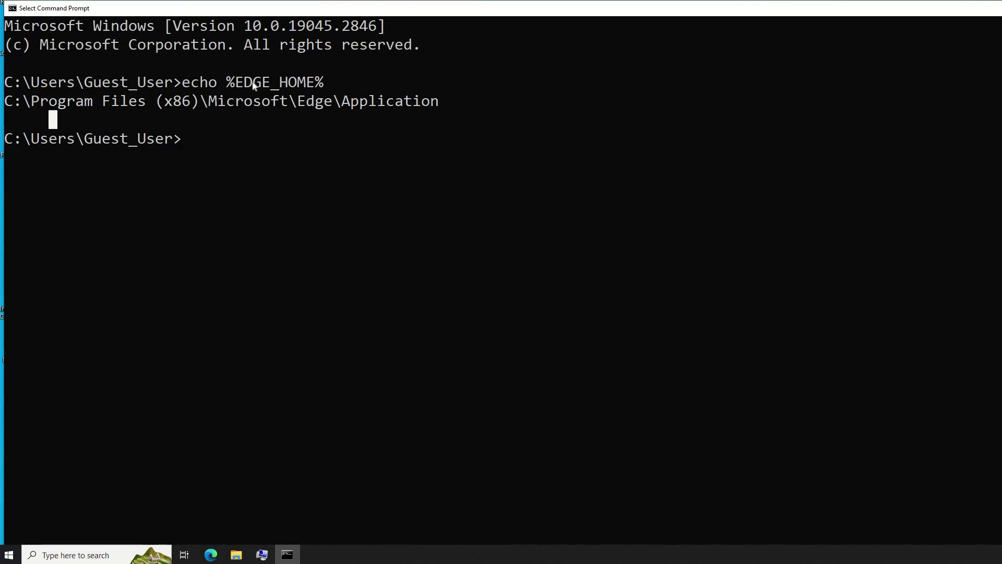
pyautogui.moveTo(332, 81); pyautogui.dragTo(228, 84)
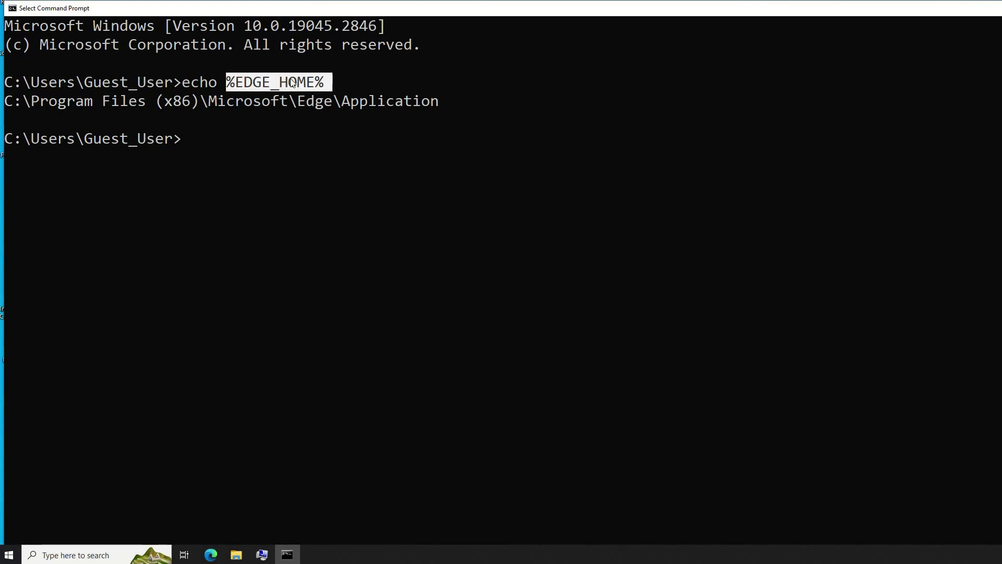
pyautogui.moveTo(313, 81)
pyautogui.mouseDown()
pyautogui.moveTo(241, 82)
pyautogui.moveTo(313, 82)
pyautogui.mouseUp()
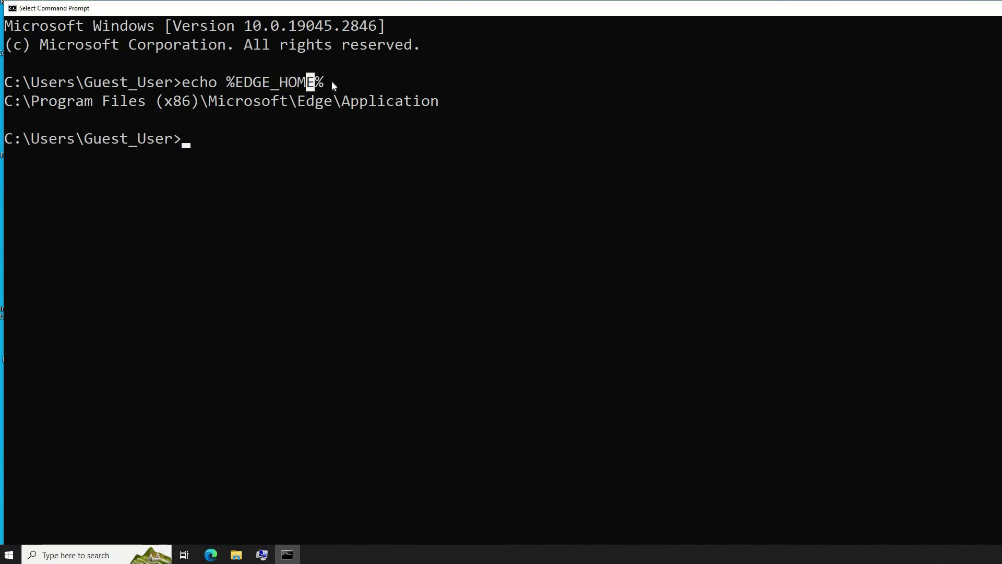
pyautogui.press('Right')
pyautogui.press('Right')
pyautogui.moveTo(452, 101); pyautogui.dragTo(222, 84)
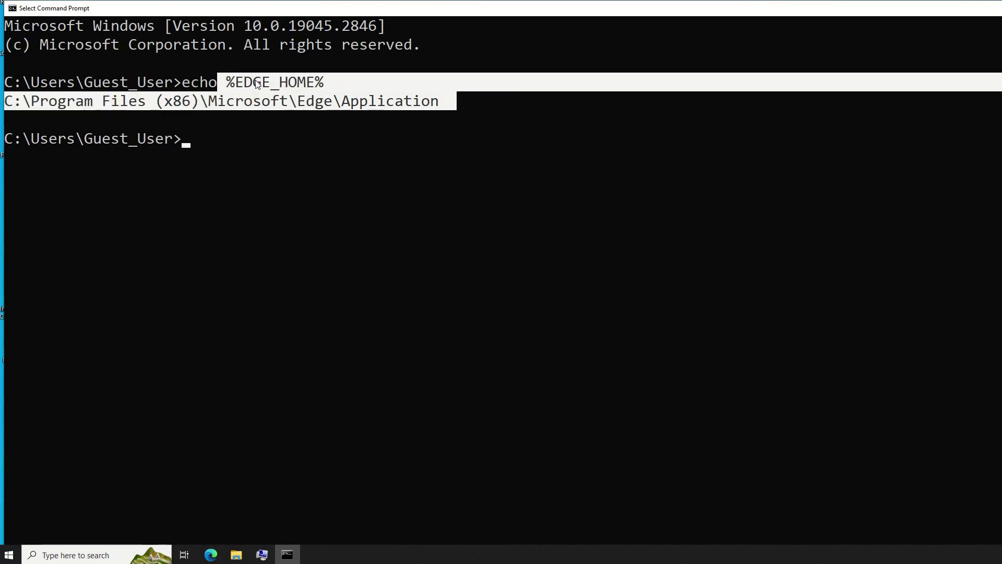
pyautogui.press('Right')
pyautogui.press('End')
pyautogui.hotkey('shift', 'Left')
pyautogui.hotkey('shift', 'Left')
pyautogui.hotkey('shift', 'Left')
pyautogui.hotkey('shift', 'Left')
pyautogui.hotkey('shift', 'Left')
pyautogui.hotkey('shift', 'Left')
pyautogui.hotkey('shift', 'Left')
pyautogui.hotkey('shift', 'Left')
pyautogui.hotkey('shift', 'Left')
pyautogui.hotkey('shift', 'Left')
pyautogui.hotkey('shift', 'Left')
pyautogui.hotkey('shift', 'Left')
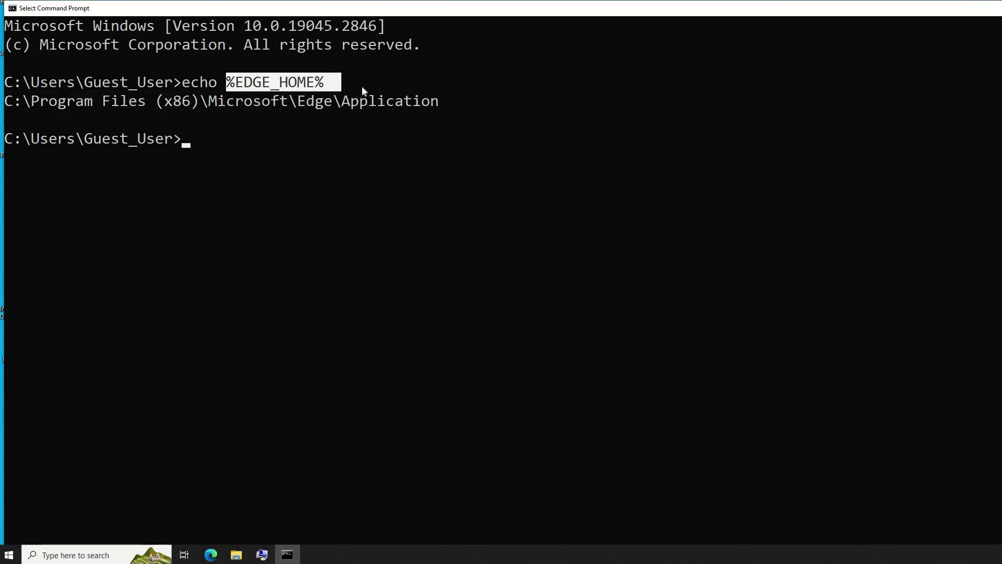
pyautogui.click(353, 80)
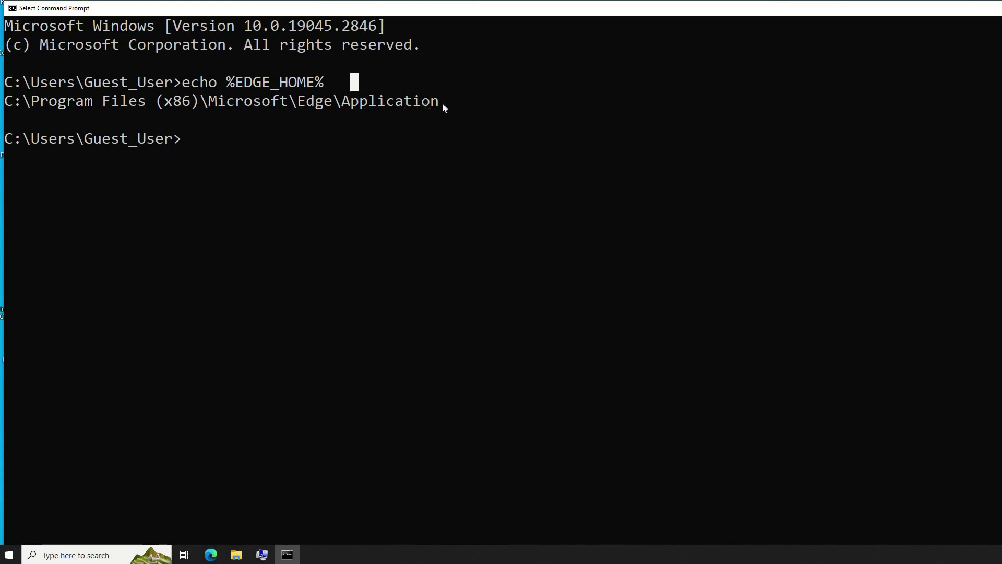
pyautogui.moveTo(225, 82); pyautogui.dragTo(444, 104)
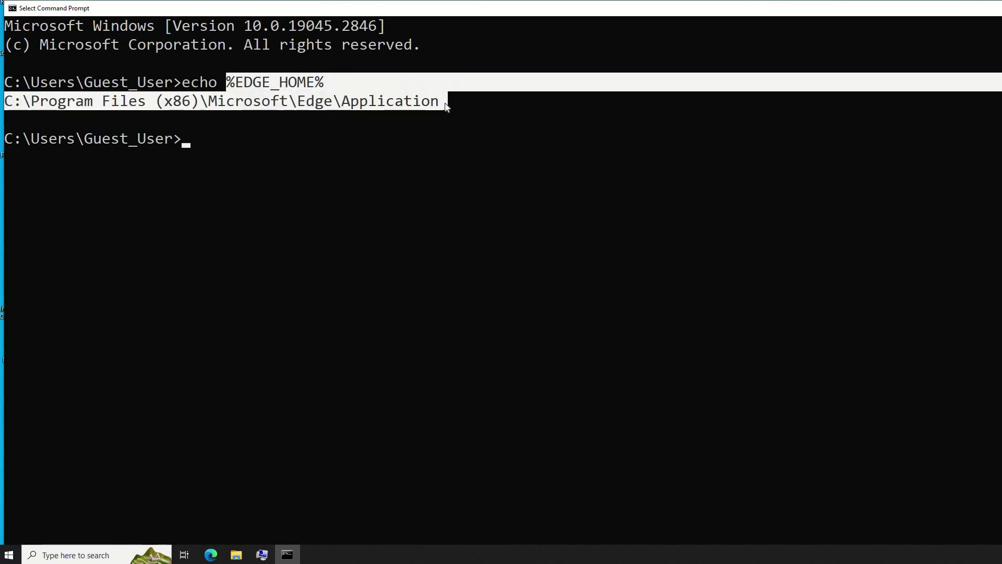
pyautogui.click(445, 104)
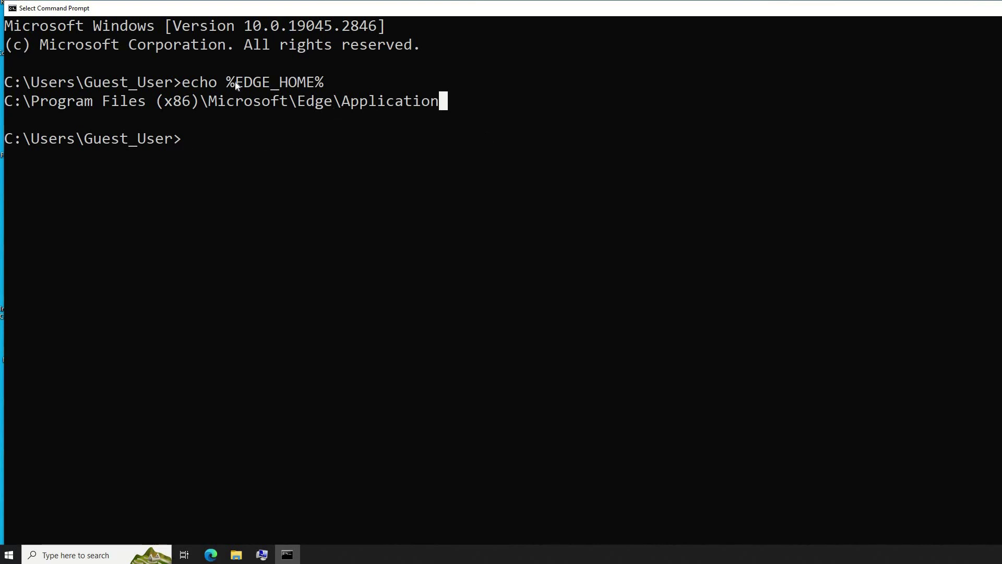
# Step: Select the %EDGE_HOME% reference in the echo command, and run msedge at the prompt to test the browser command
pyautogui.moveTo(218, 84); pyautogui.dragTo(323, 90)
pyautogui.click(390, 83)
pyautogui.moveTo(337, 82); pyautogui.dragTo(229, 82)
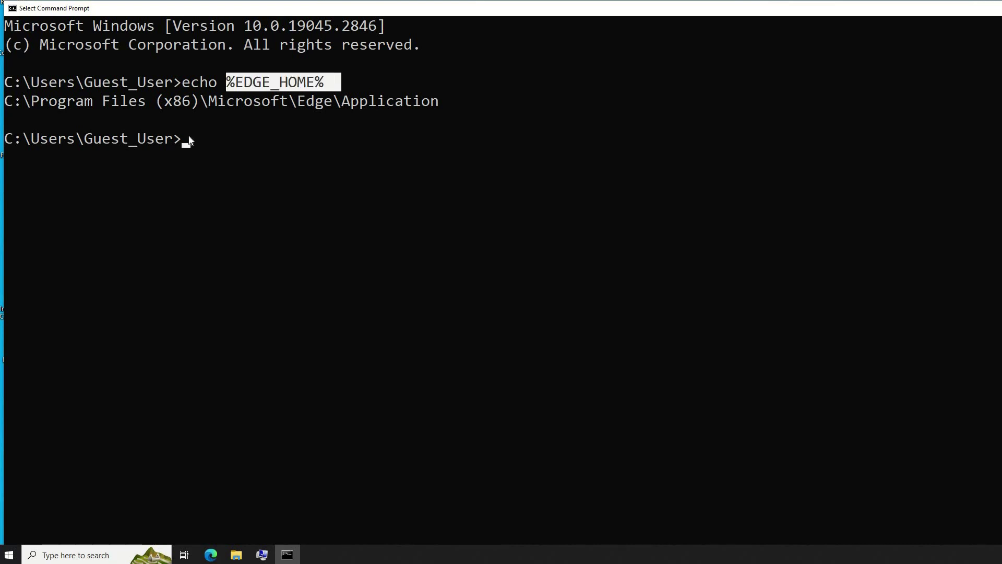
pyautogui.write('msedge')
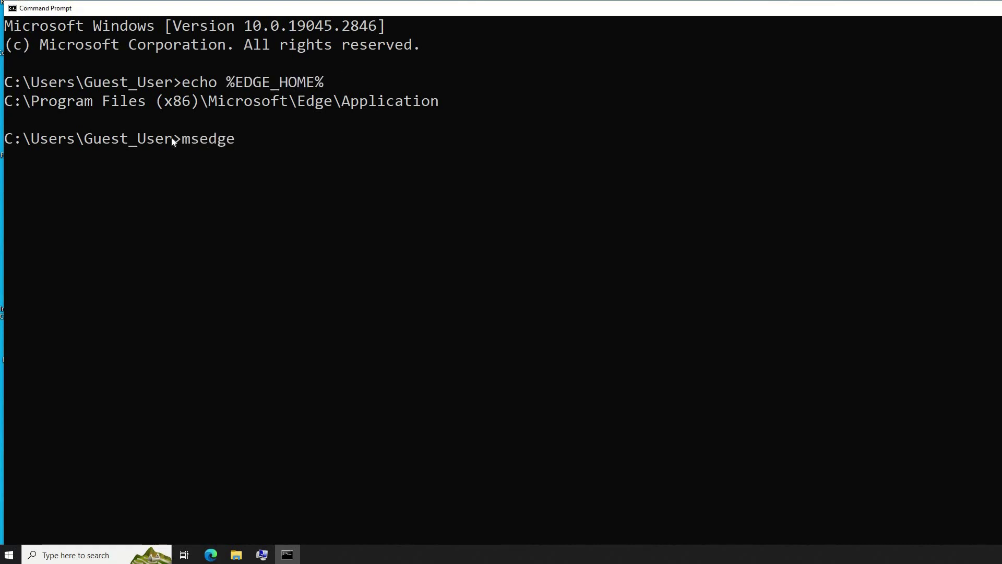
pyautogui.press('Return')
# Step: Examine the response to the msedge command and compare it with the EDGE_HOME path printed above it
pyautogui.moveTo(285, 178); pyautogui.dragTo(4, 157)
pyautogui.click(195, 176)
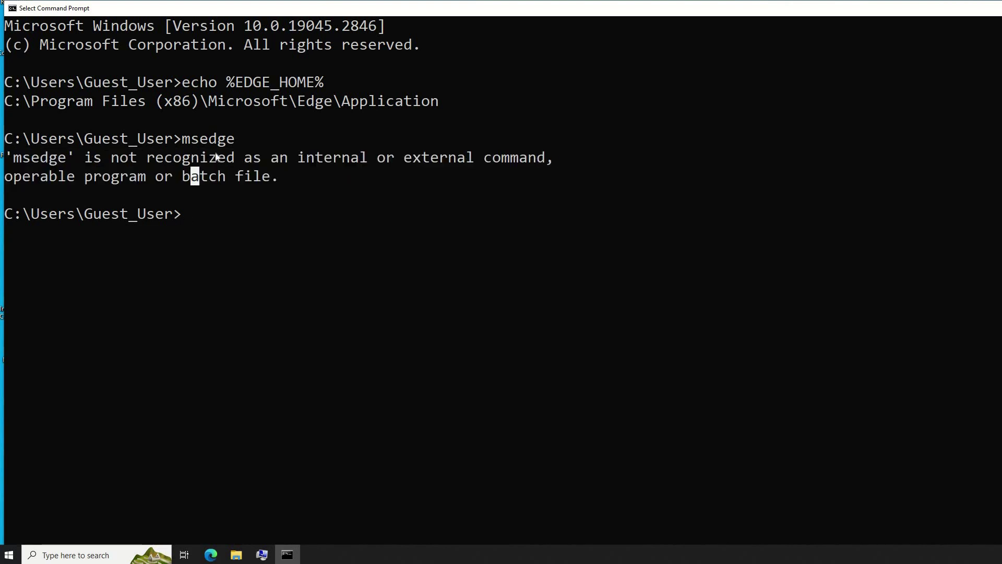
pyautogui.moveTo(569, 158); pyautogui.dragTo(4, 157)
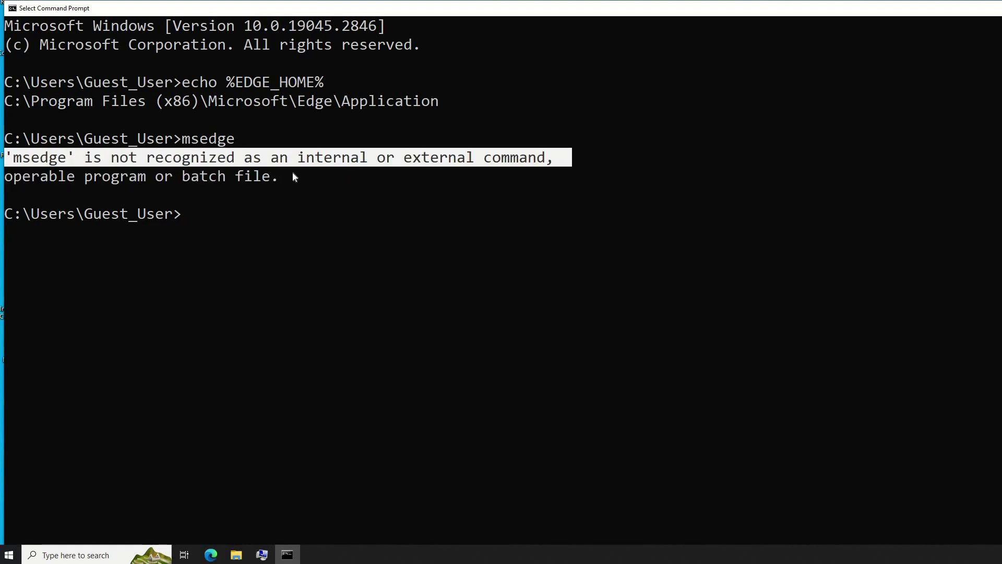
pyautogui.click(177, 176)
pyautogui.click(286, 177)
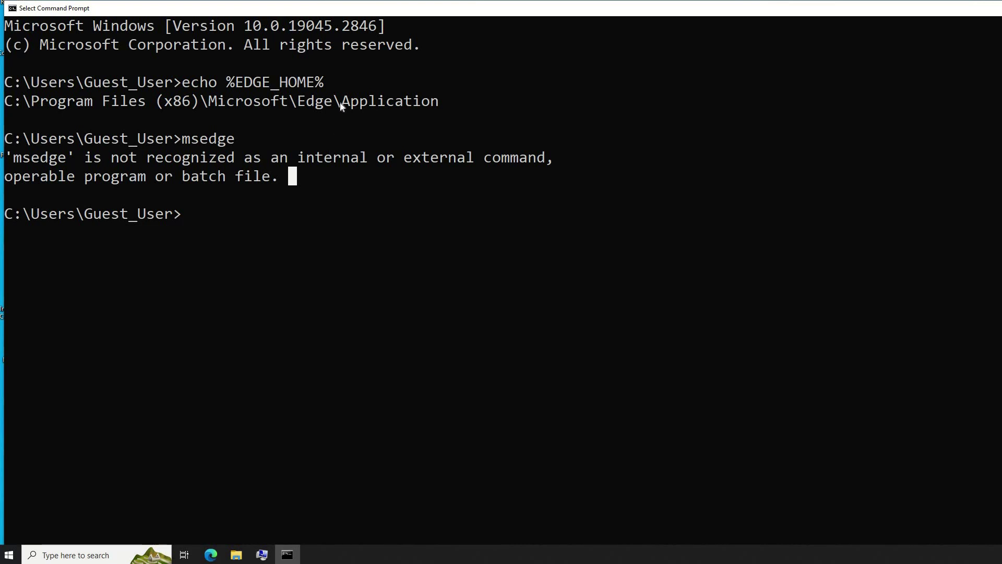
pyautogui.press('Up')
pyautogui.press('Up')
pyautogui.press('Up')
pyautogui.press('Up')
pyautogui.press('Right')
pyautogui.press('Right')
pyautogui.press('Right')
pyautogui.press('Right')
pyautogui.press('Right')
pyautogui.click(291, 178)
pyautogui.doubleClick(43, 159)
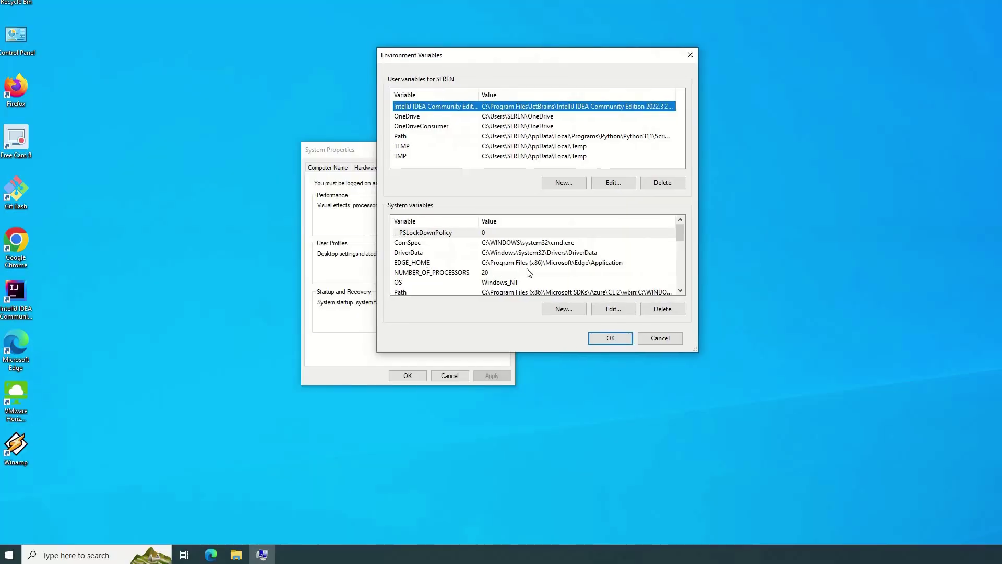
# Step: Open the system Path variable for editing and add a new entry %EDGE_HOME%\
pyautogui.scroll(-1, 531, 268)
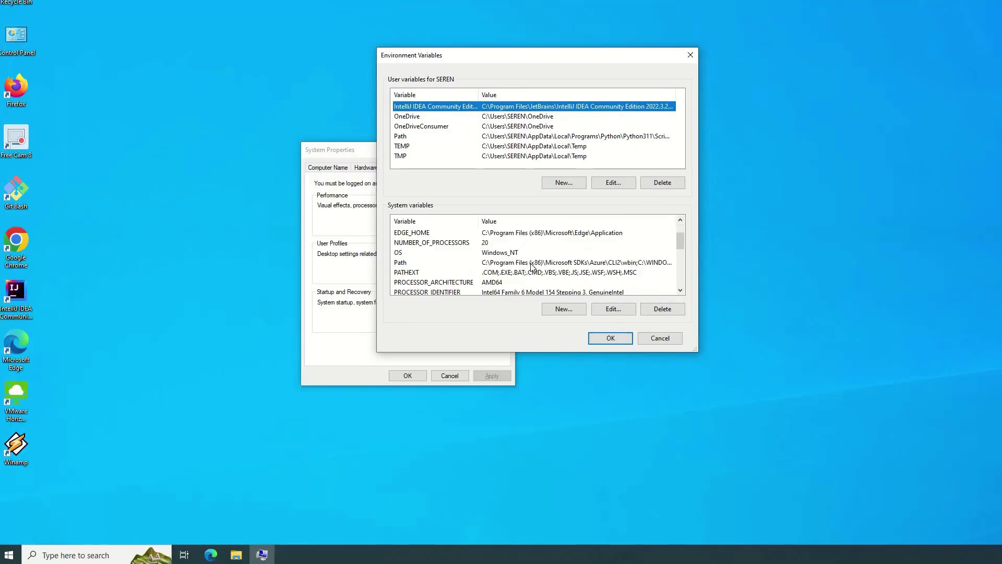
pyautogui.click(533, 264)
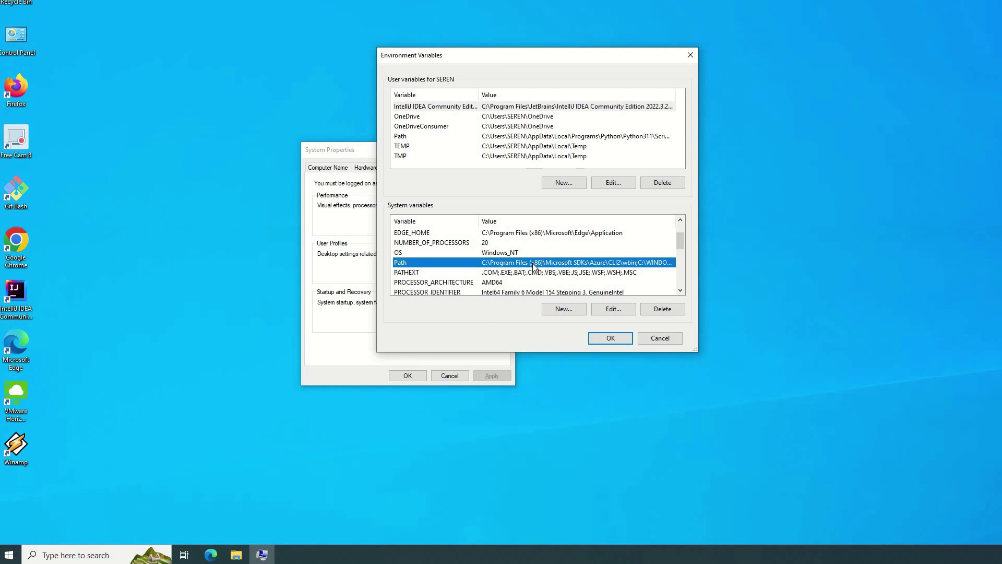
pyautogui.click(609, 312)
pyautogui.moveTo(698, 56); pyautogui.dragTo(531, 63)
pyautogui.click(646, 83)
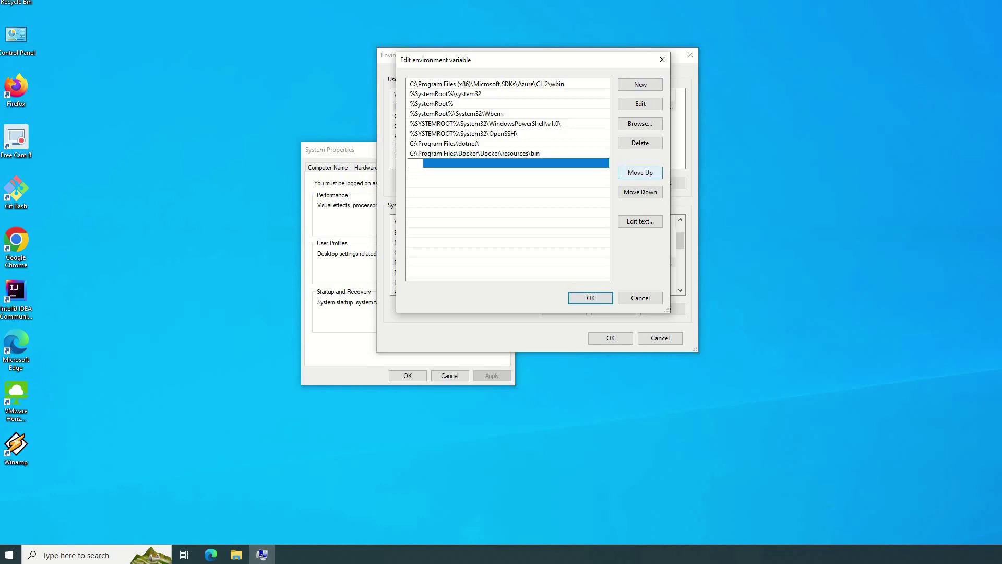
pyautogui.write('%EDGE_HOME%\\')
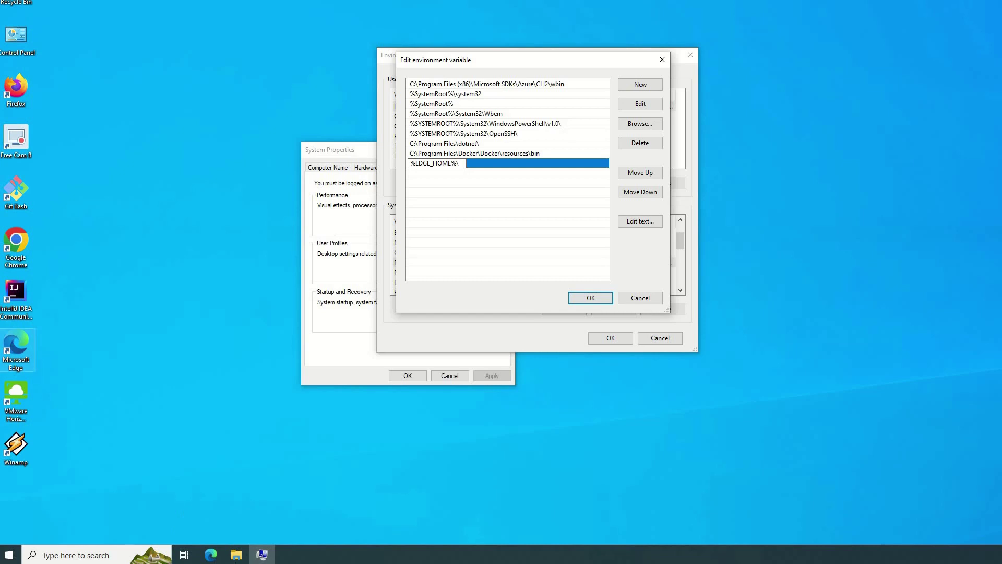
# Step: Bring up the Edge Application folder window and copy the name of the version folder 112.0.1722.48
pyautogui.click(320, 514)
pyautogui.moveTo(236, 555)
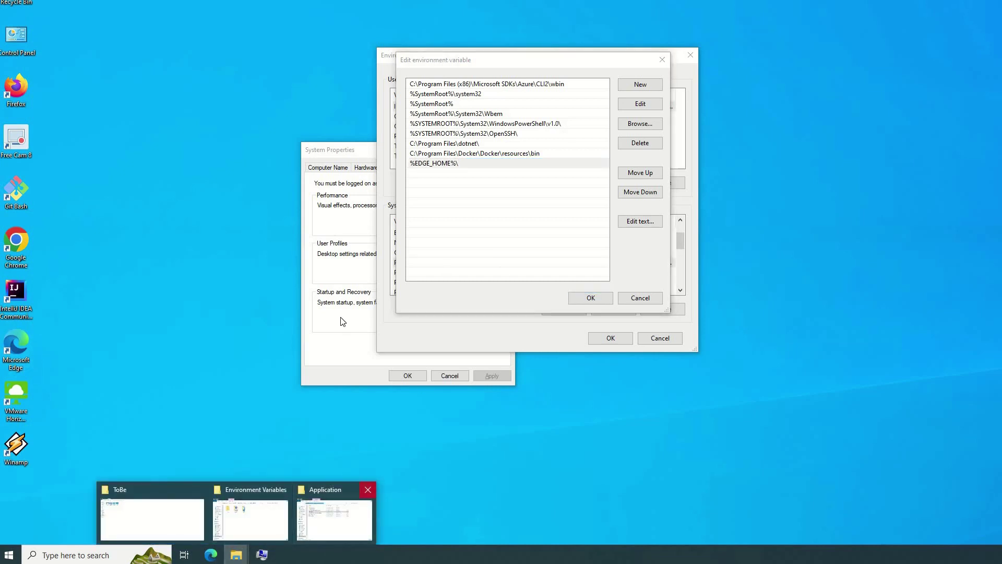
pyautogui.click(345, 514)
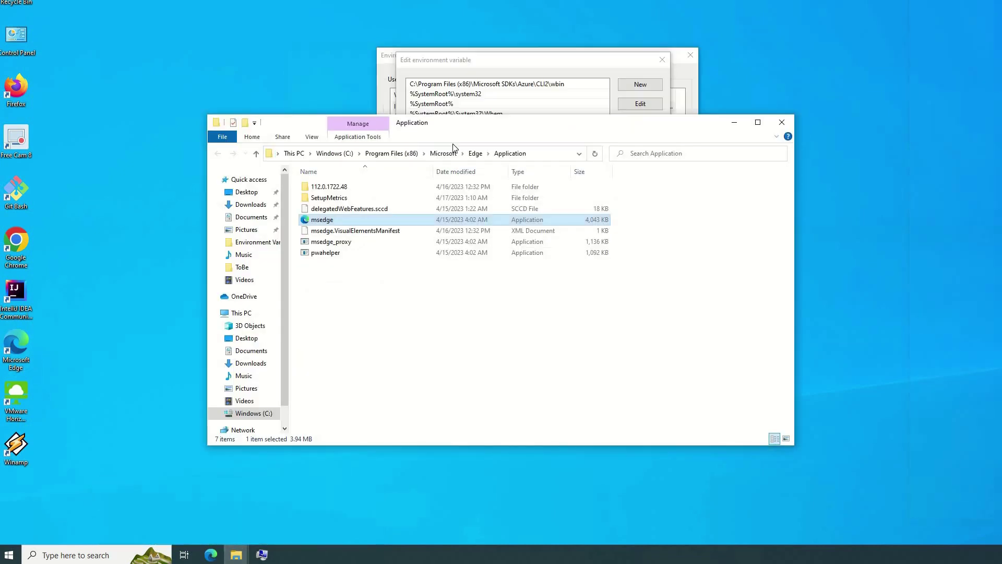
pyautogui.click(337, 187)
pyautogui.click(337, 187)
pyautogui.hotkey('ctrl', 'c')
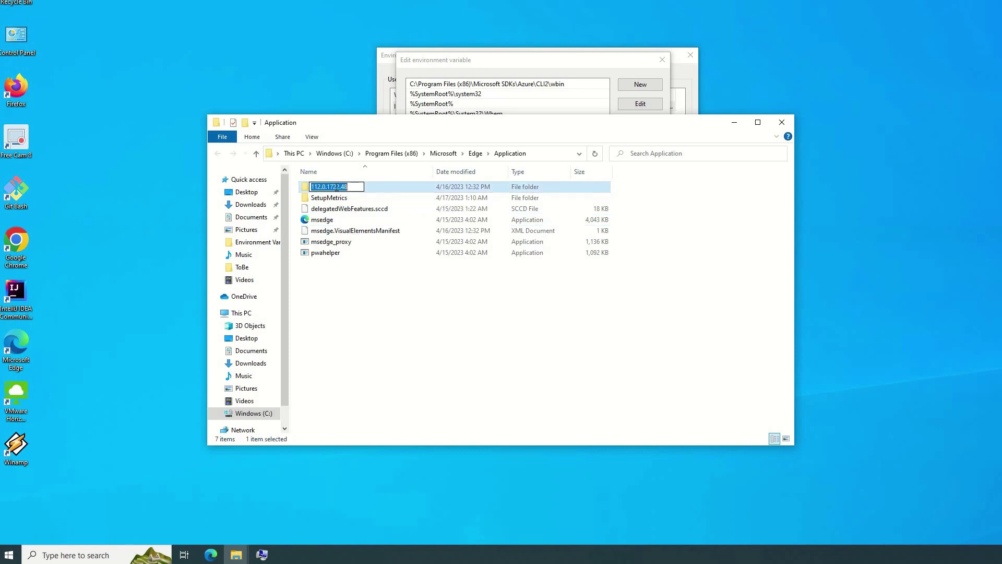
# Step: Complete the new Path entry as %EDGE_HOME%\112.0.1722.48 and save the environment variables
pyautogui.hotkey('alt', 'Tab')
pyautogui.press('End')
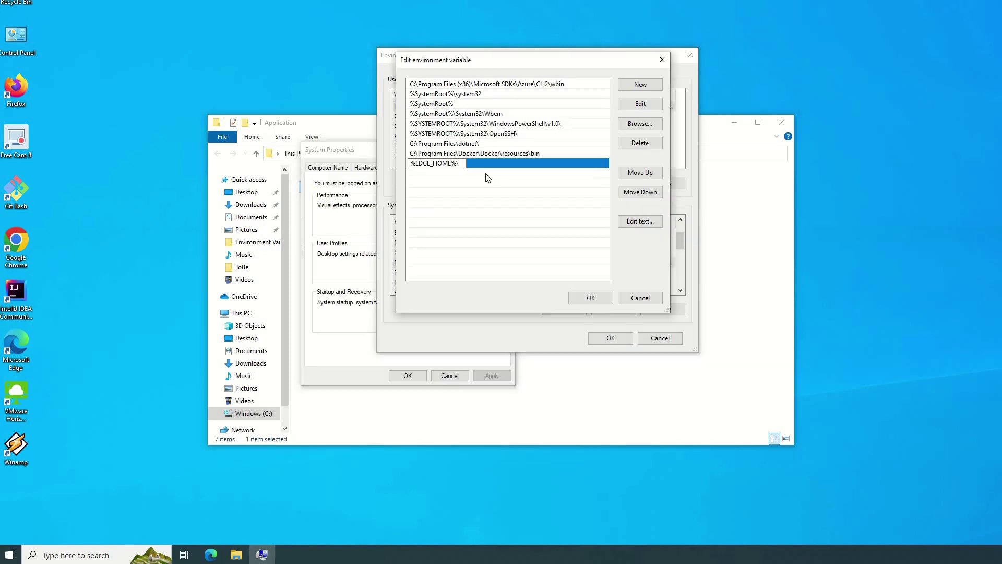
pyautogui.hotkey('ctrl', 'v')
pyautogui.click(510, 165)
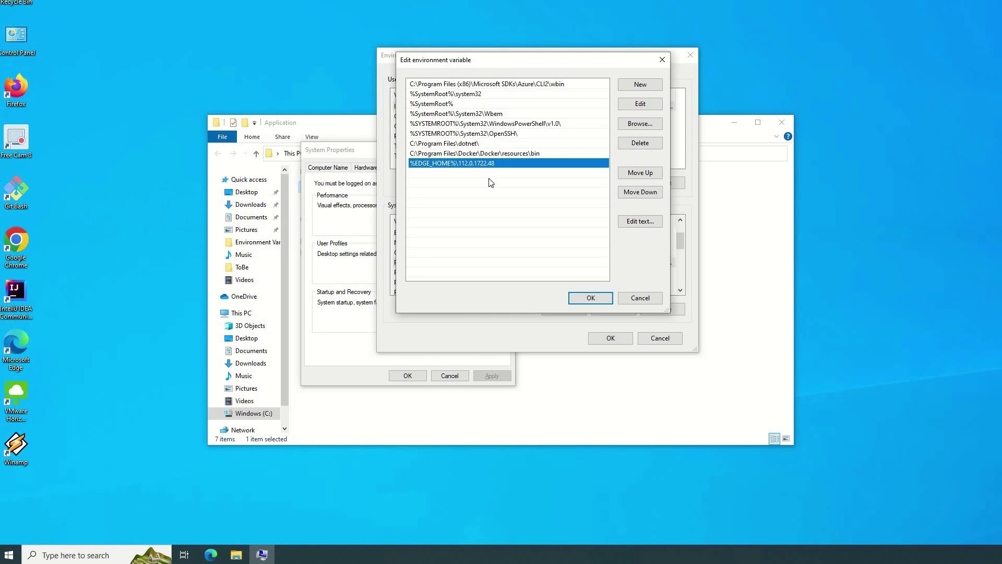
pyautogui.press('Return')
pyautogui.click(611, 339)
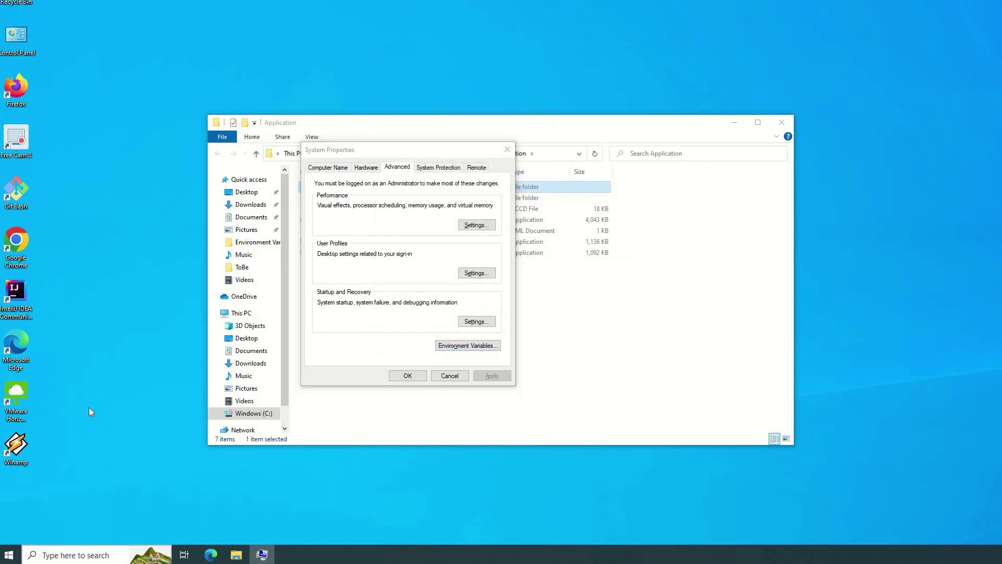
# Step: Run MSEDGE in a new Command Prompt to test the Path entry, and minimize the browser and prompt windows
pyautogui.press('super+s')
pyautogui.click(88, 407)
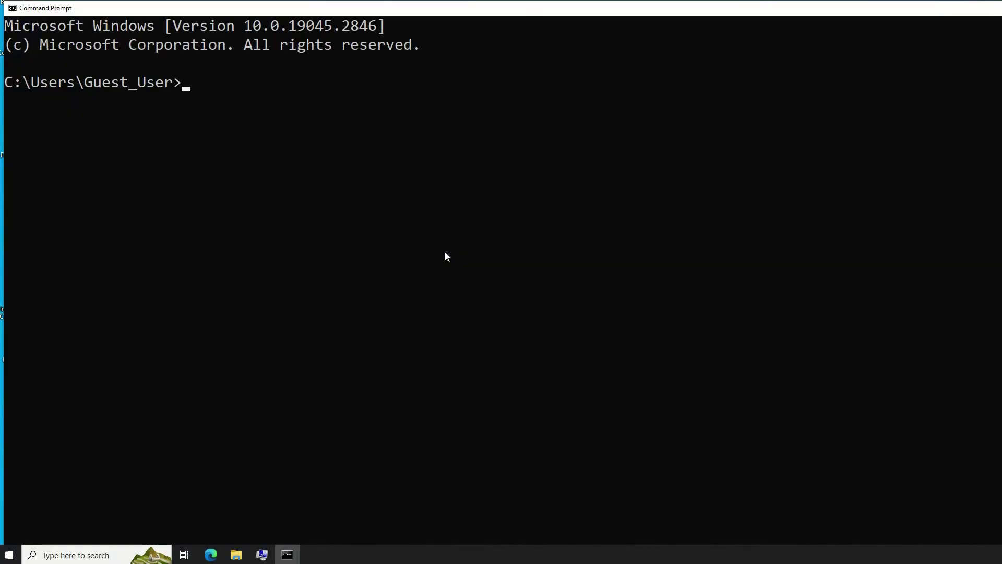
pyautogui.write('MSEDGE')
pyautogui.press('Return')
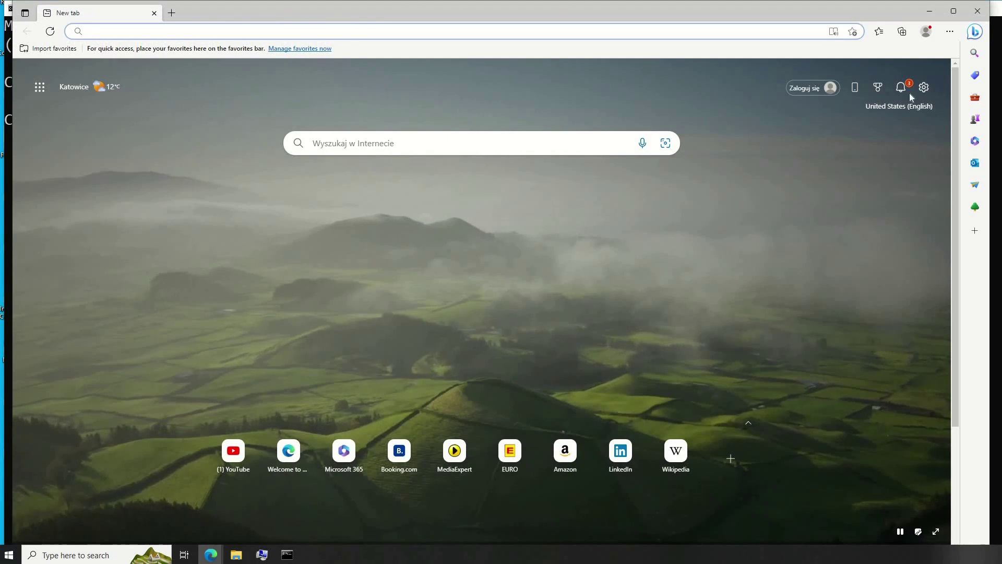
pyautogui.click(930, 11)
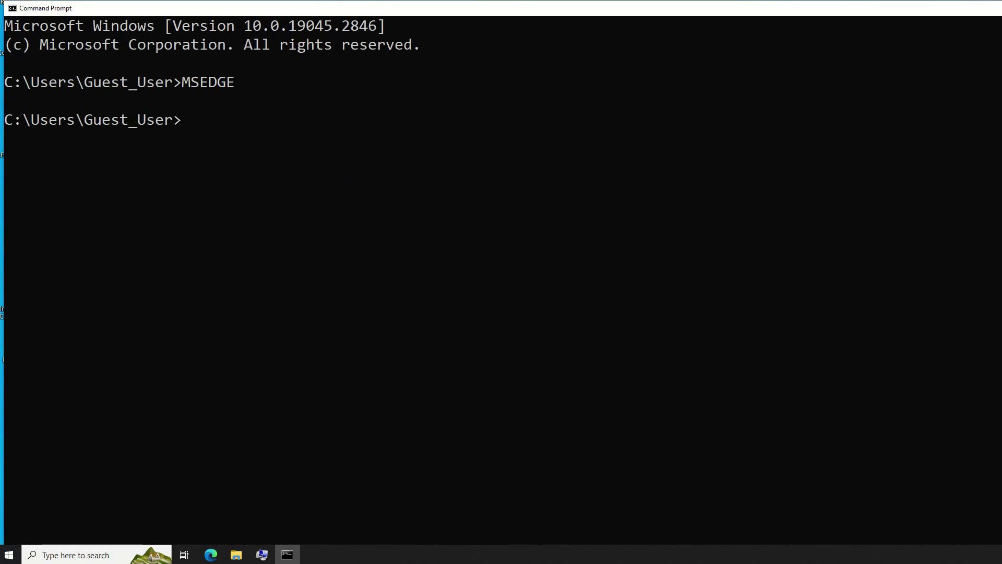
pyautogui.press('super+Down')
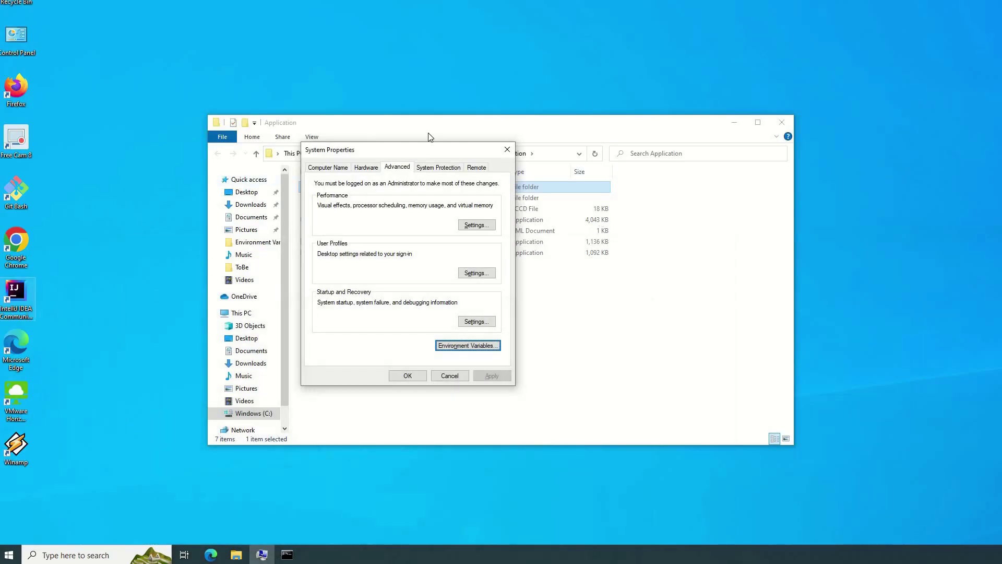
pyautogui.moveTo(473, 156); pyautogui.dragTo(477, 161)
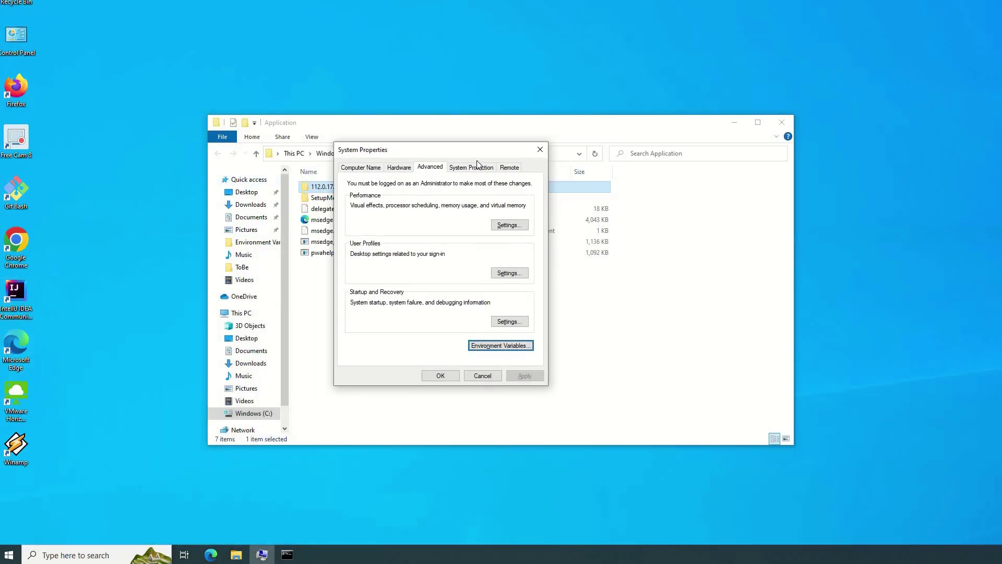